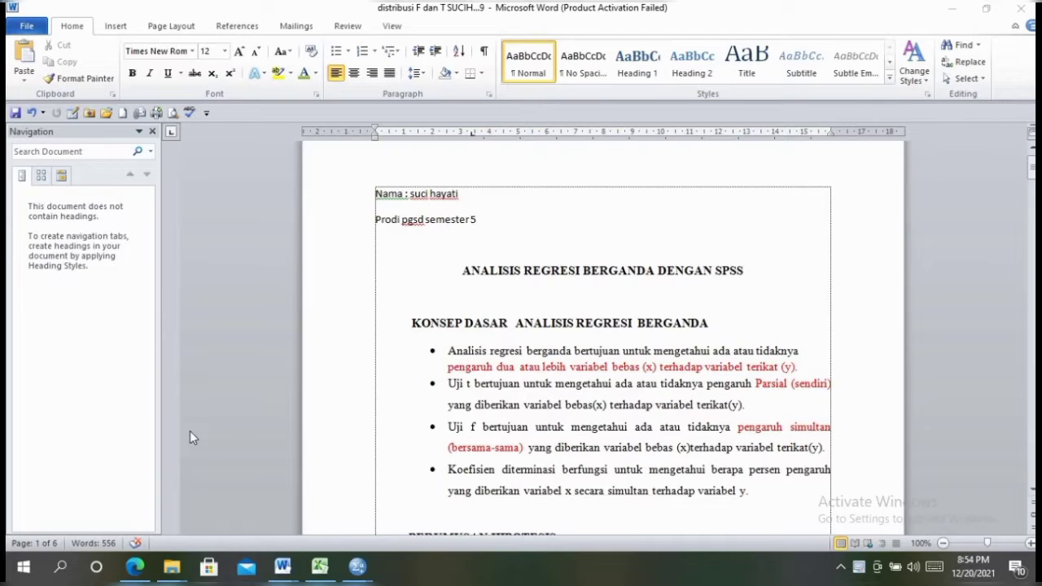
Switch to the empty untitled dataset in the IBM SPSS Statistics Data Editor, closing the welcome dialogs
click(844, 309)
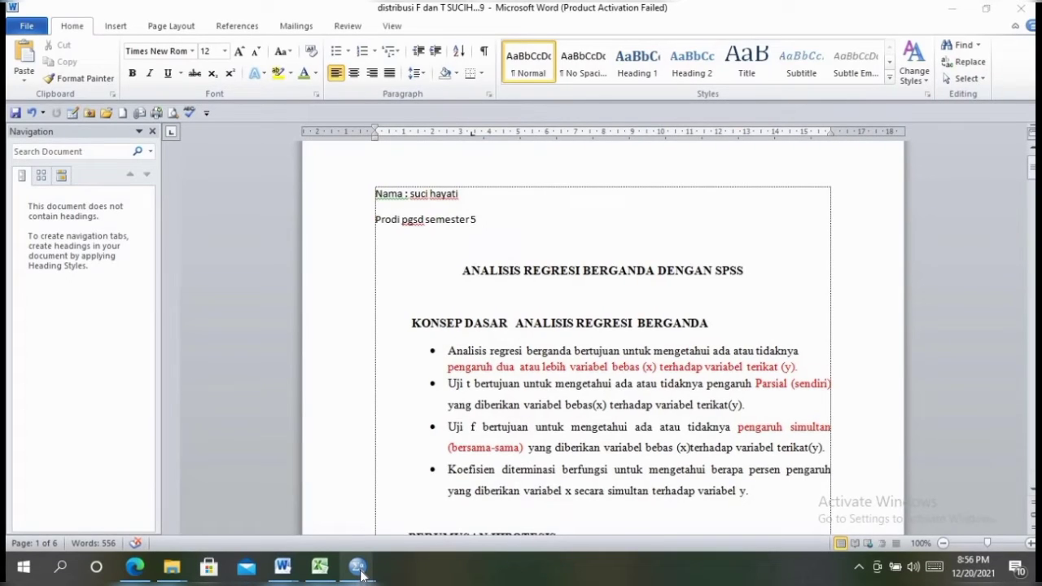
mouse_move(360, 573)
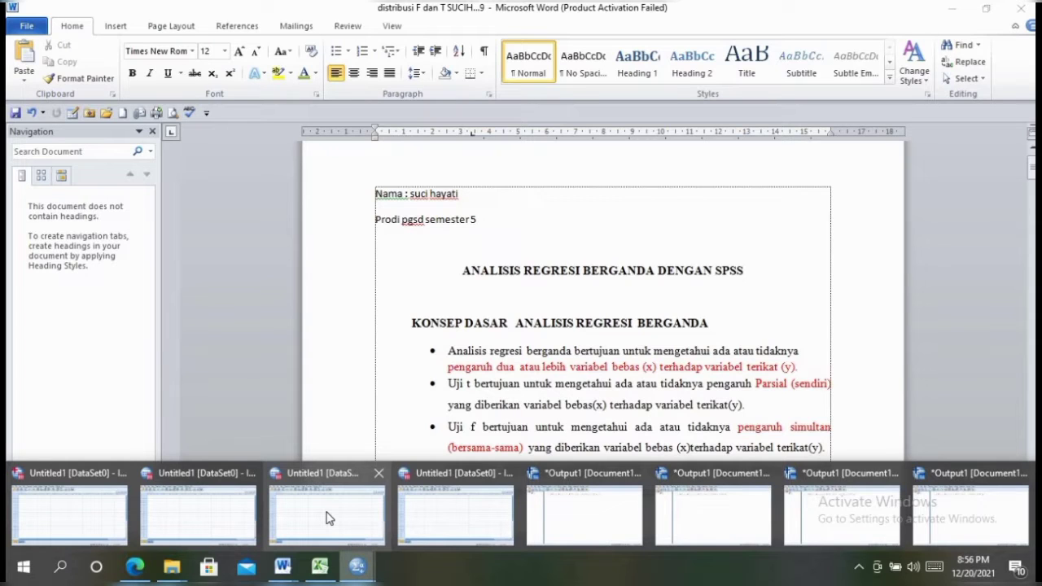
click(328, 518)
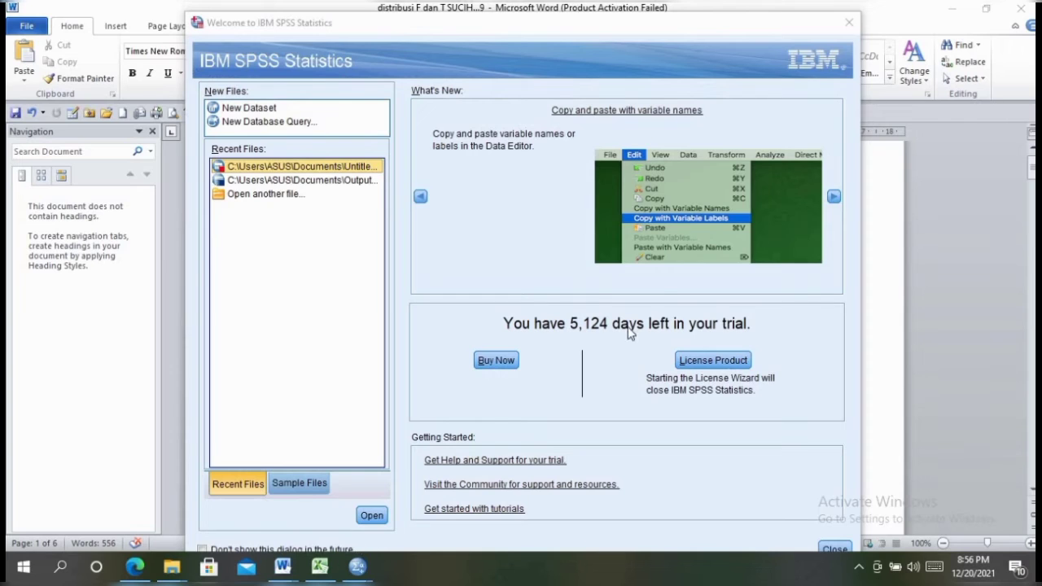
click(848, 23)
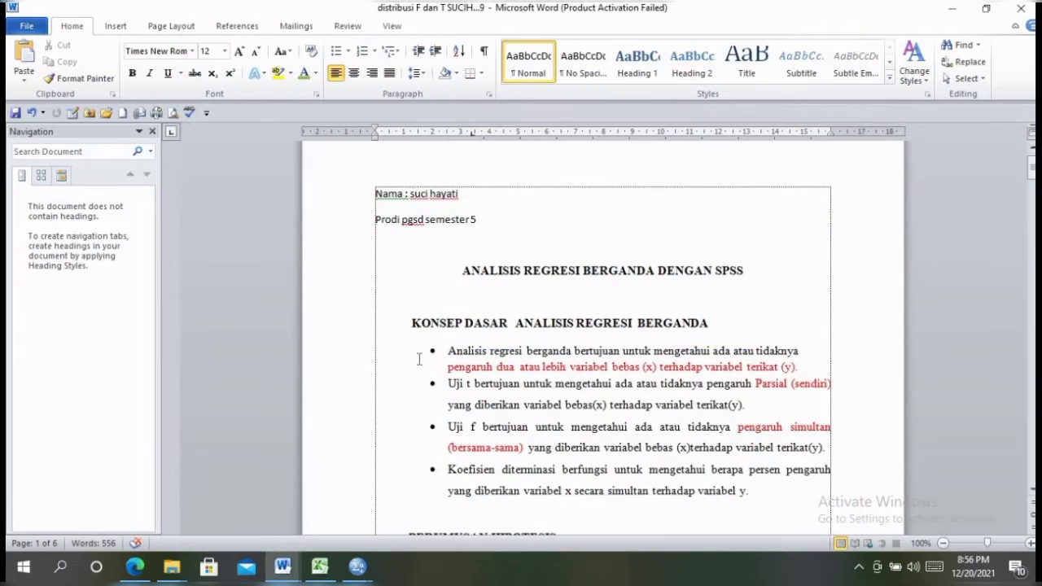
click(358, 572)
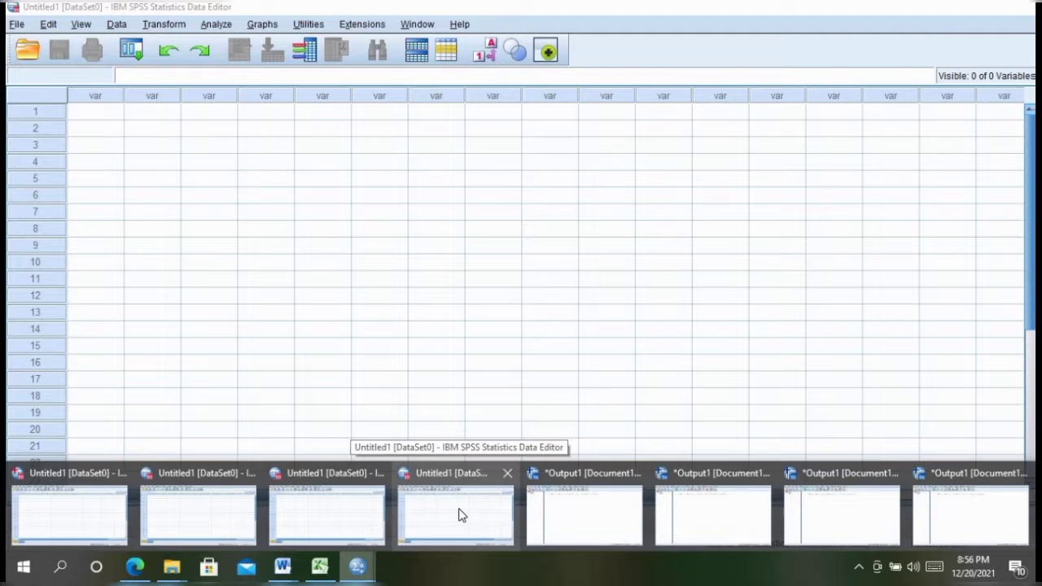
click(460, 514)
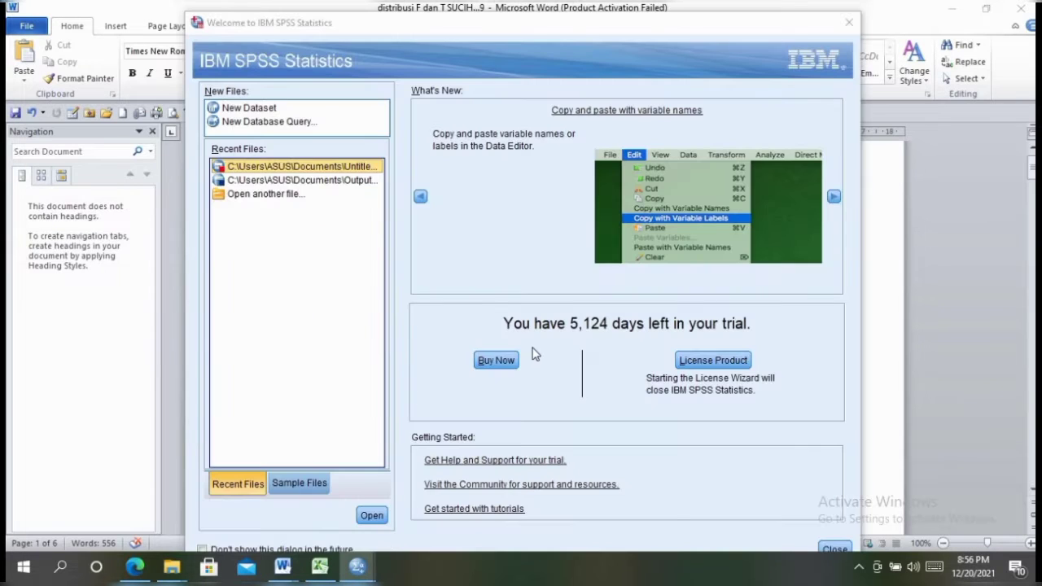
click(848, 24)
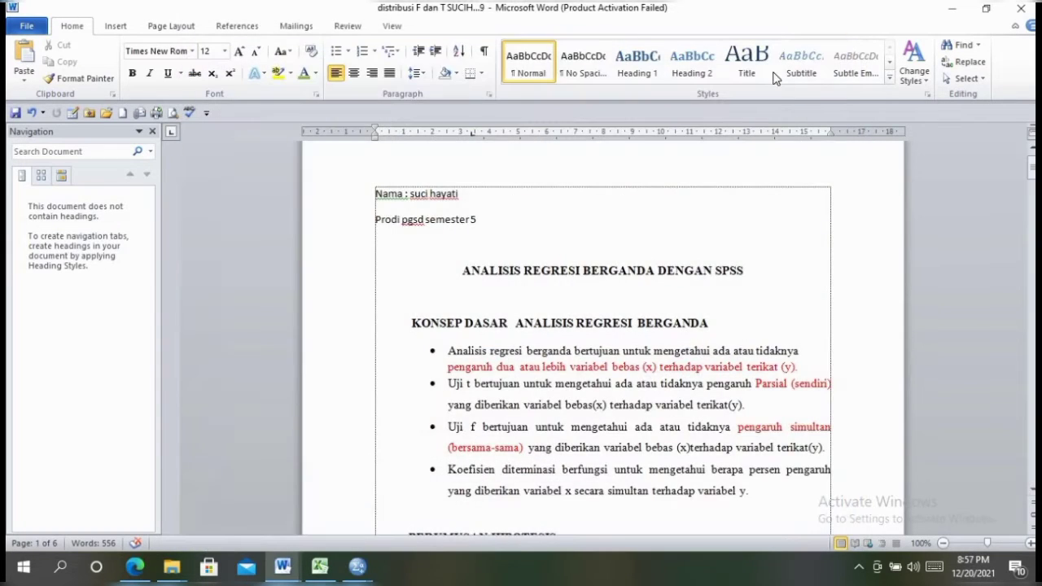
click(356, 567)
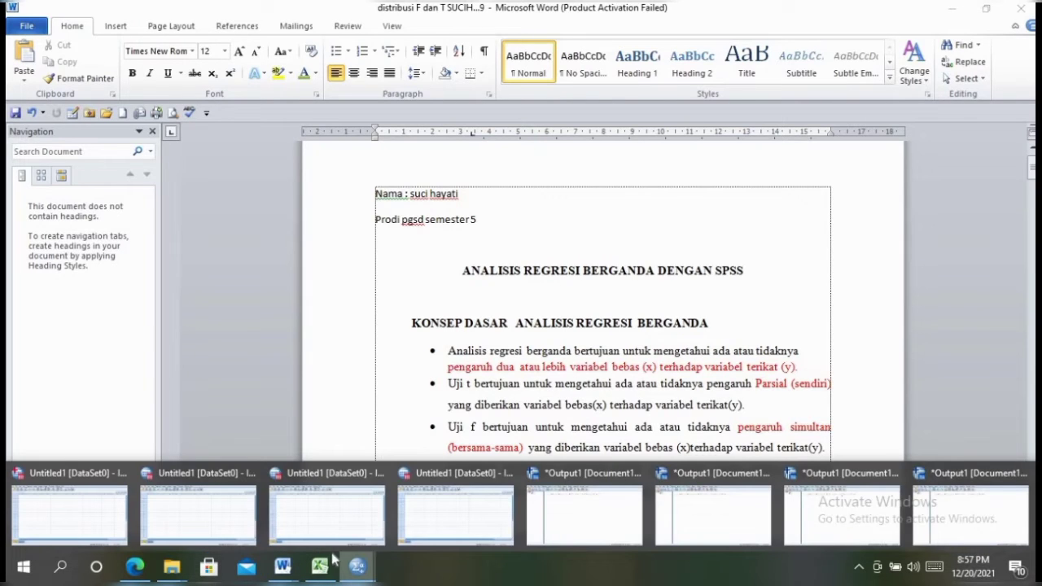
click(233, 525)
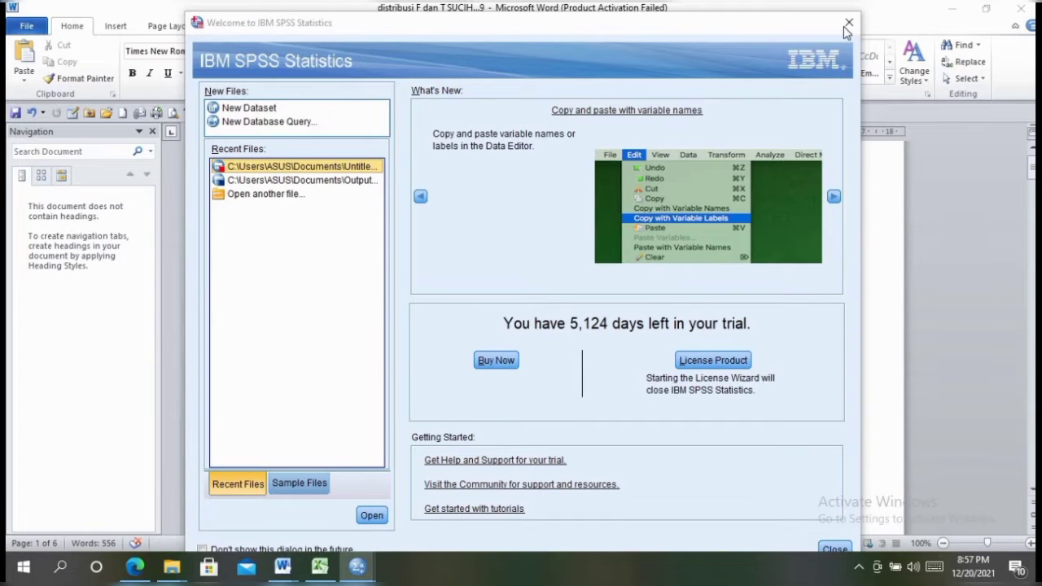
click(848, 24)
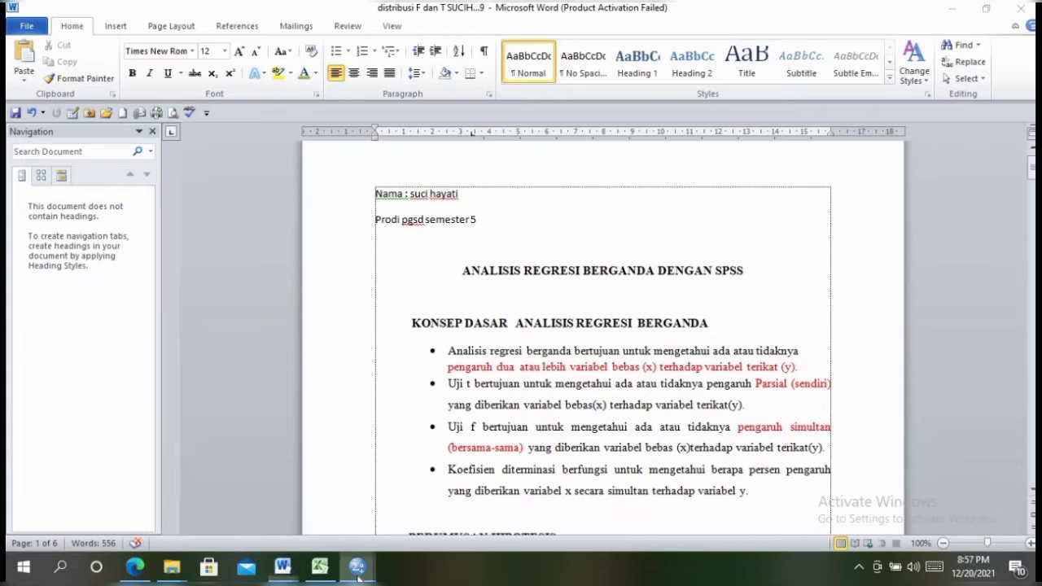
mouse_move(357, 567)
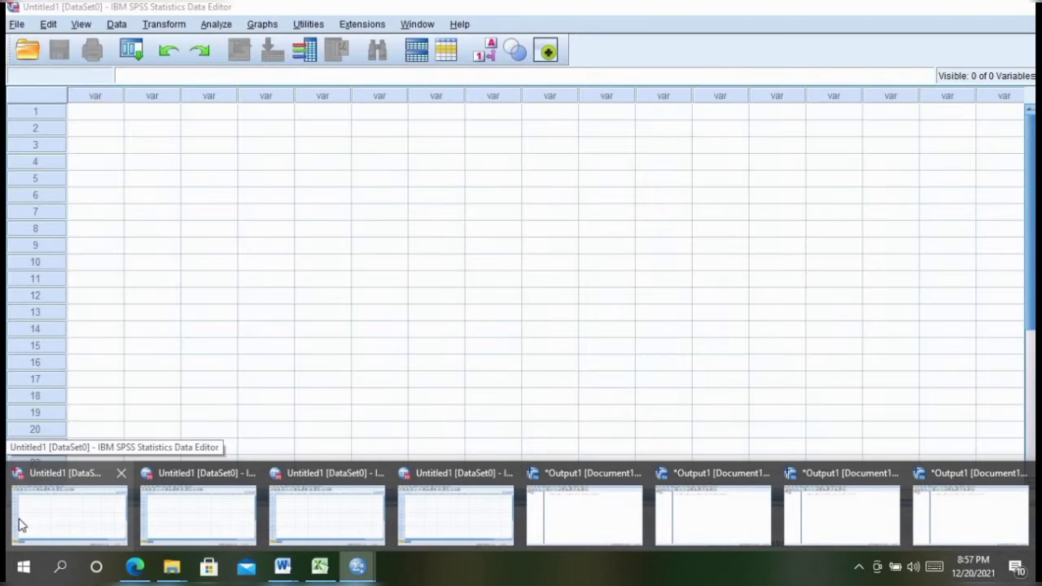
click(21, 524)
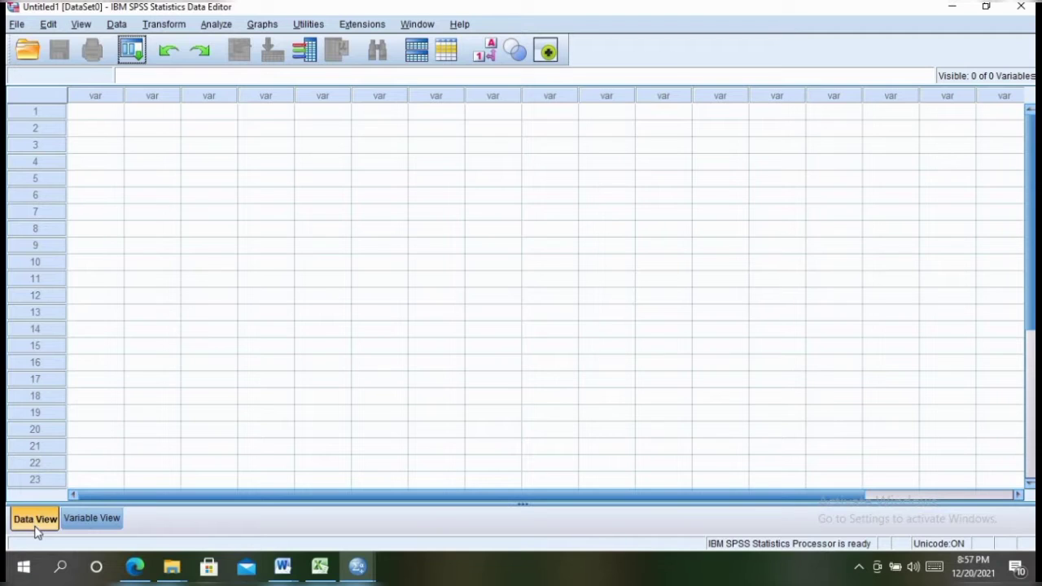
Define three variables named X1, X2 and Y in the first three rows of the variable definitions
click(106, 521)
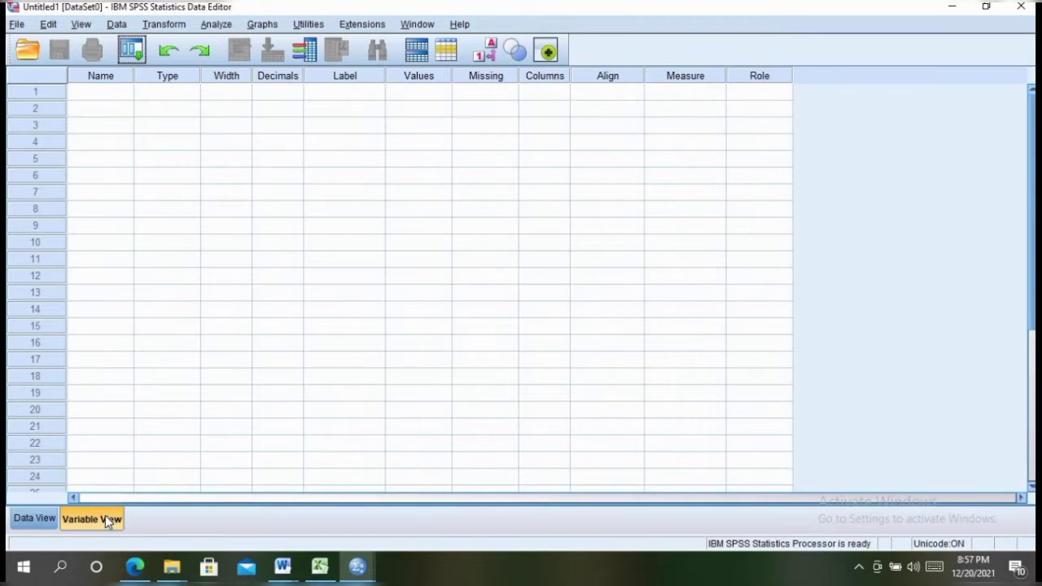
click(101, 94)
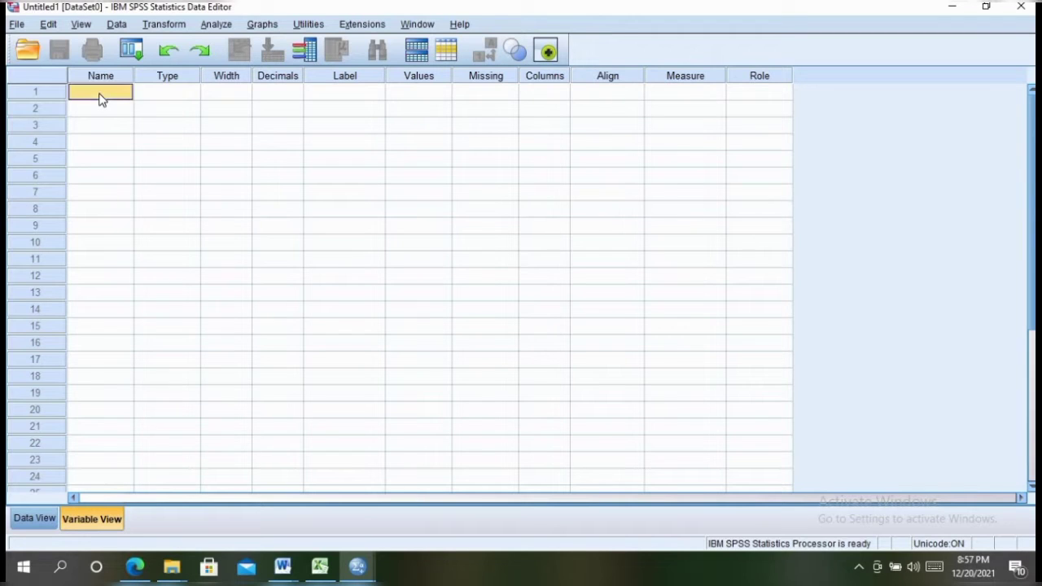
text(X1)
click(103, 116)
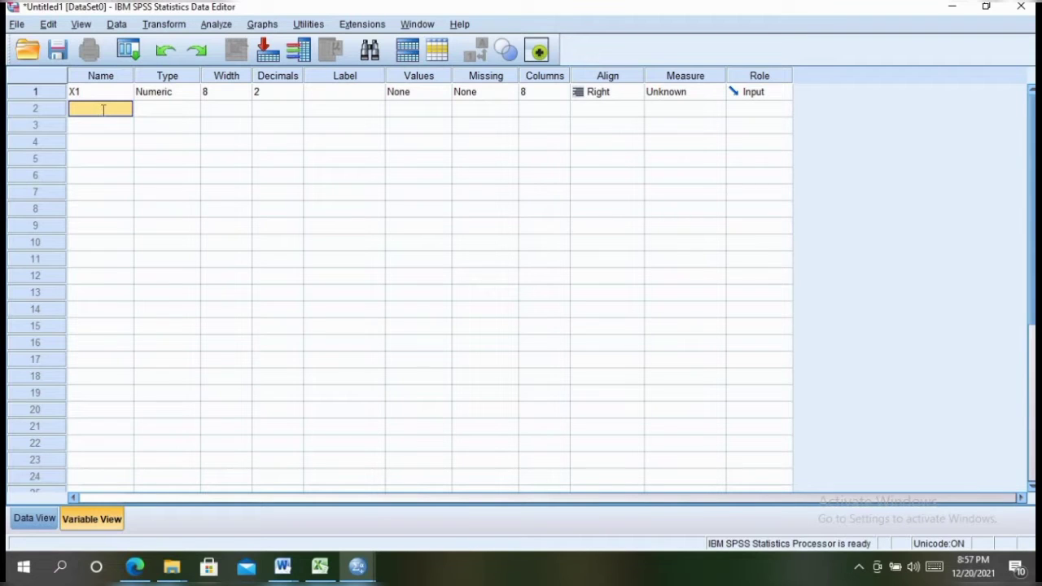
text(X2)
click(103, 133)
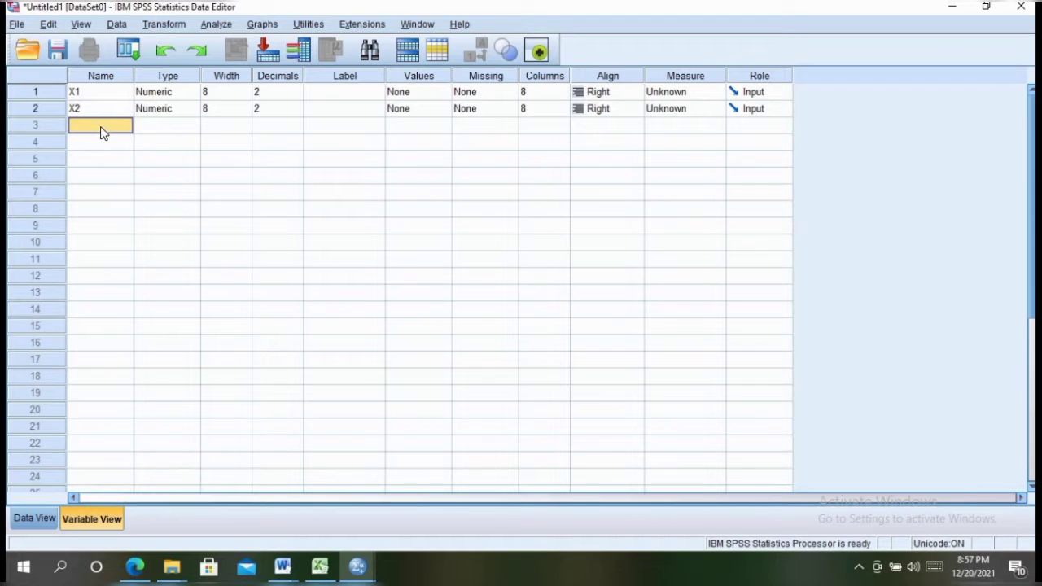
text(Y)
Show the touch keyboard and enter "Motivasi(x1)" as the label of variable X1
click(342, 96)
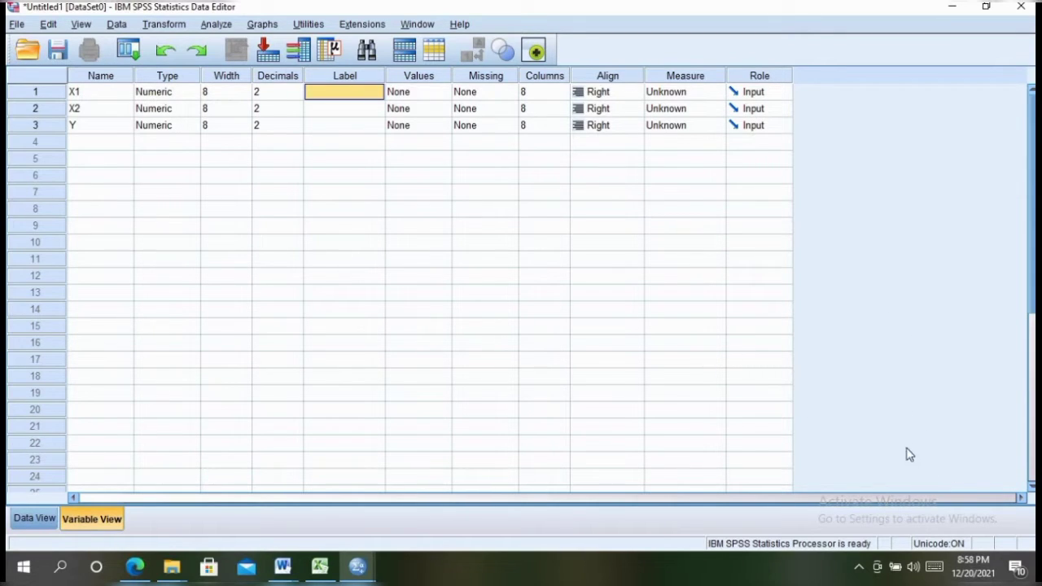
click(936, 572)
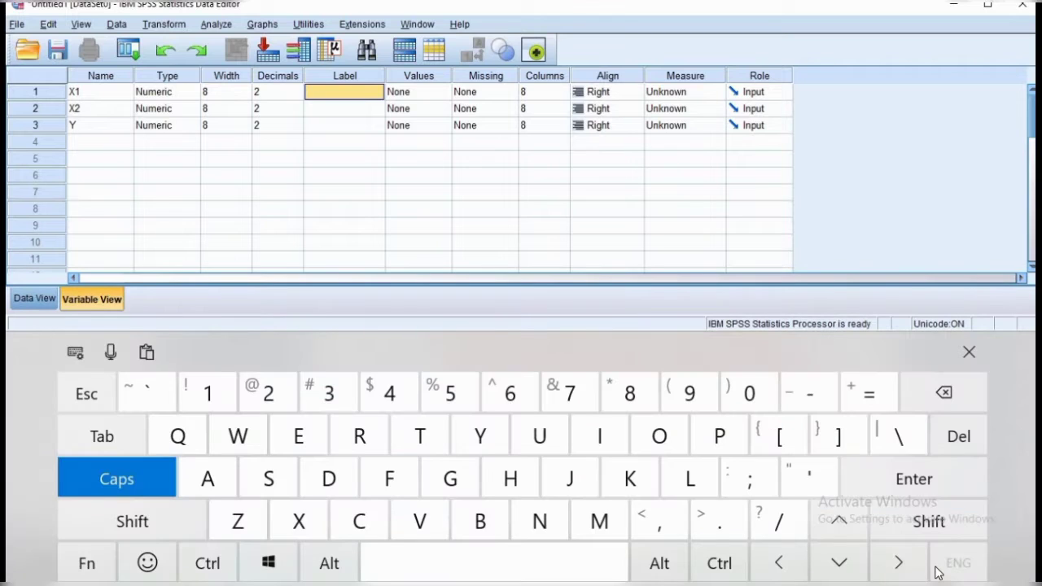
click(596, 523)
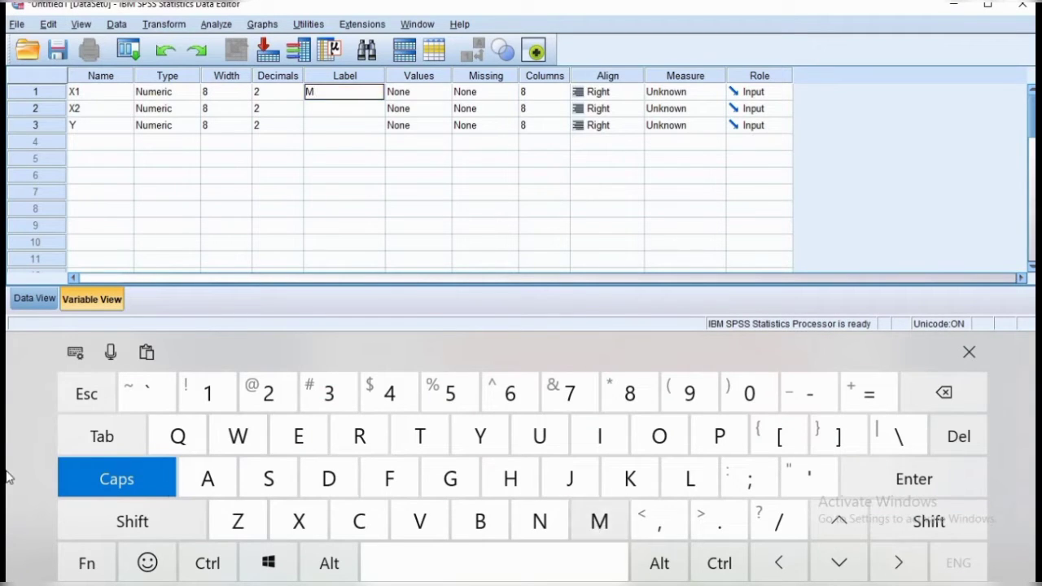
click(138, 475)
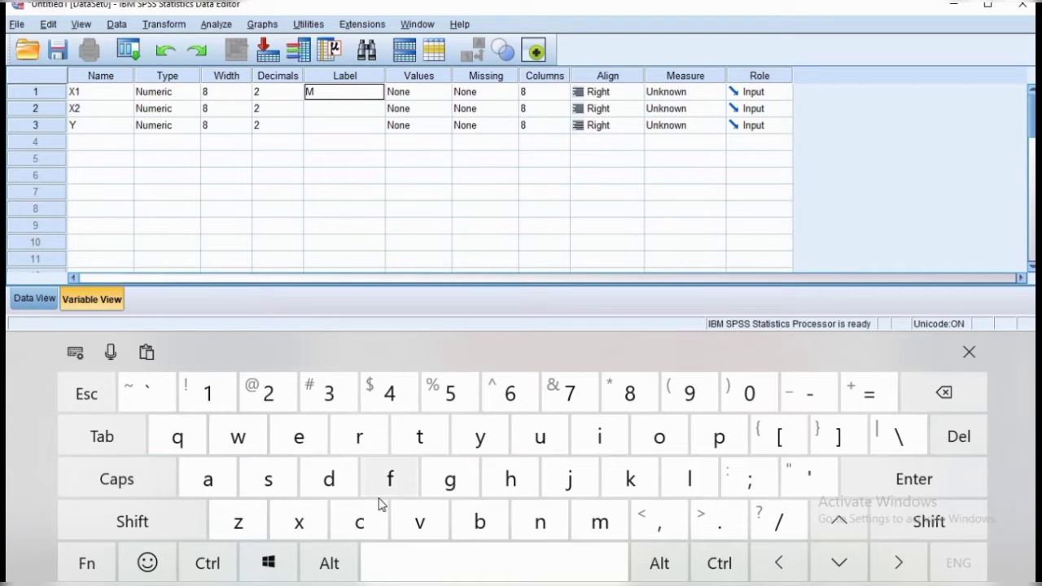
click(657, 440)
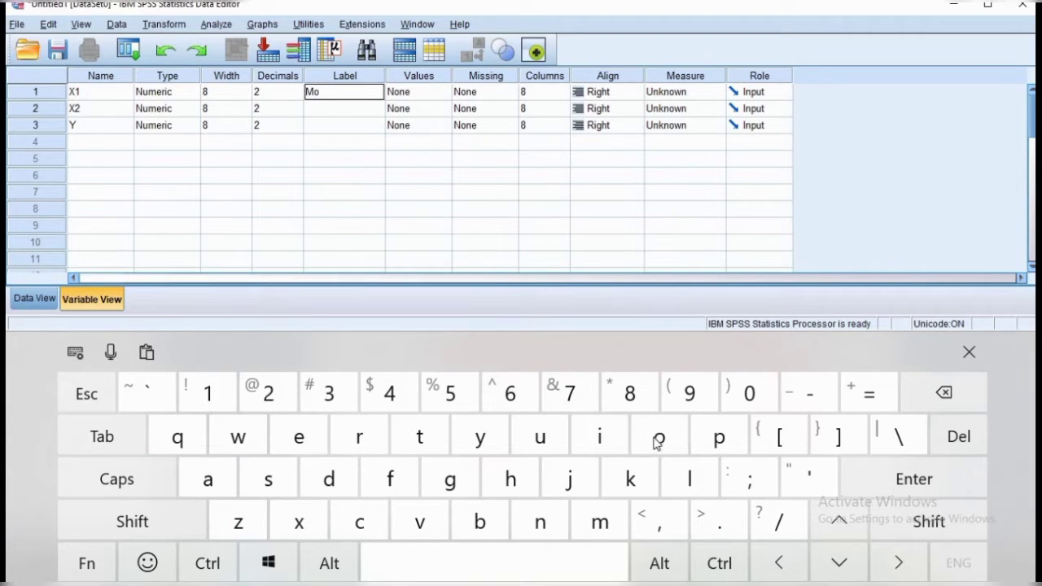
click(437, 442)
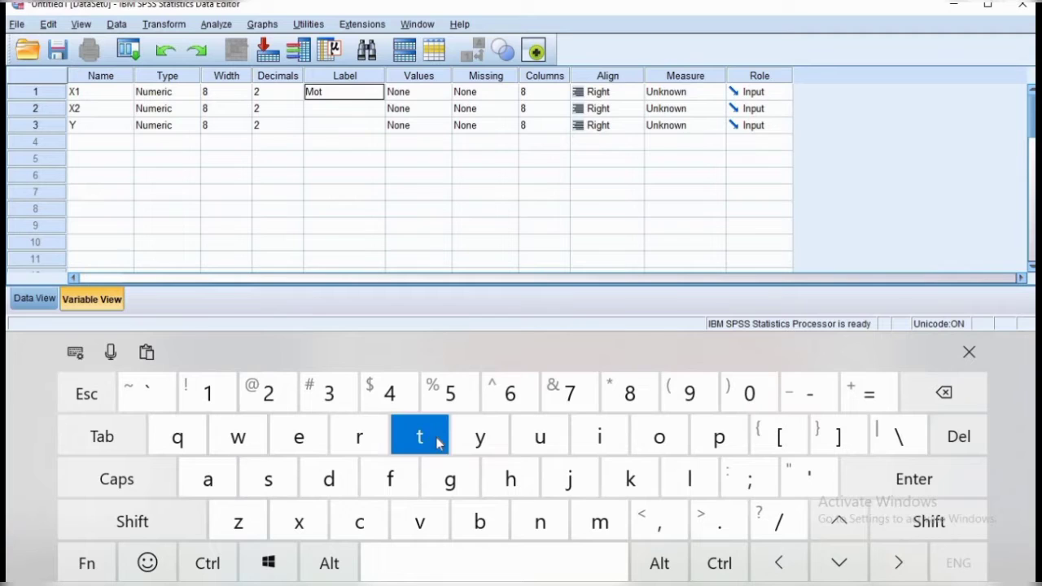
click(602, 436)
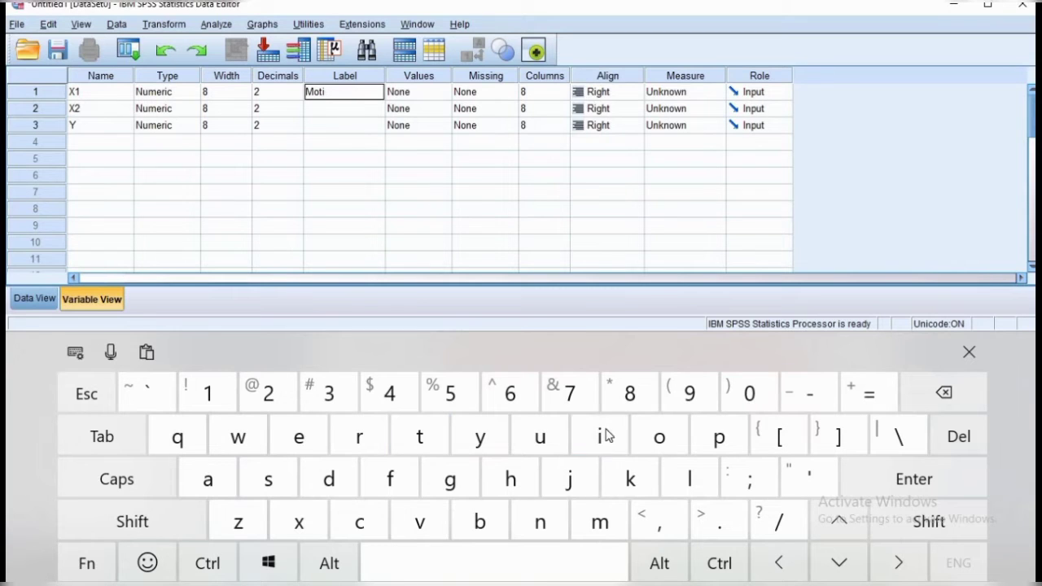
click(420, 521)
click(208, 482)
click(269, 481)
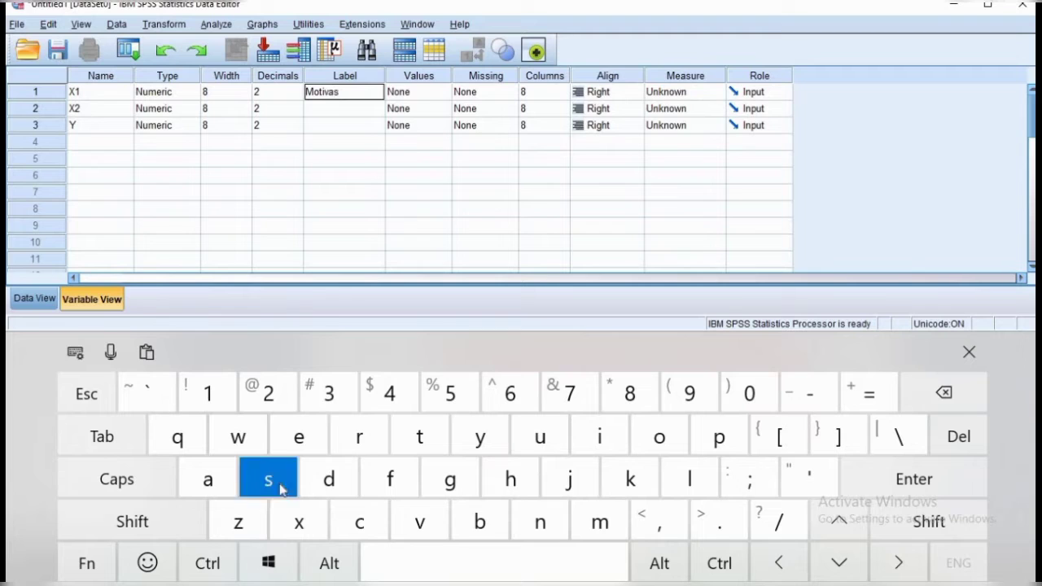
click(600, 444)
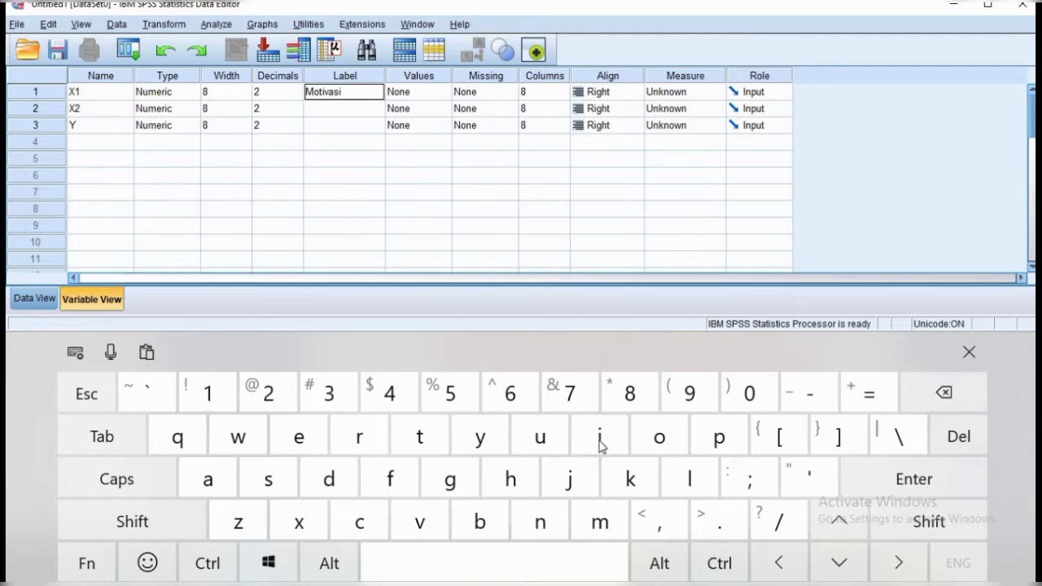
click(134, 525)
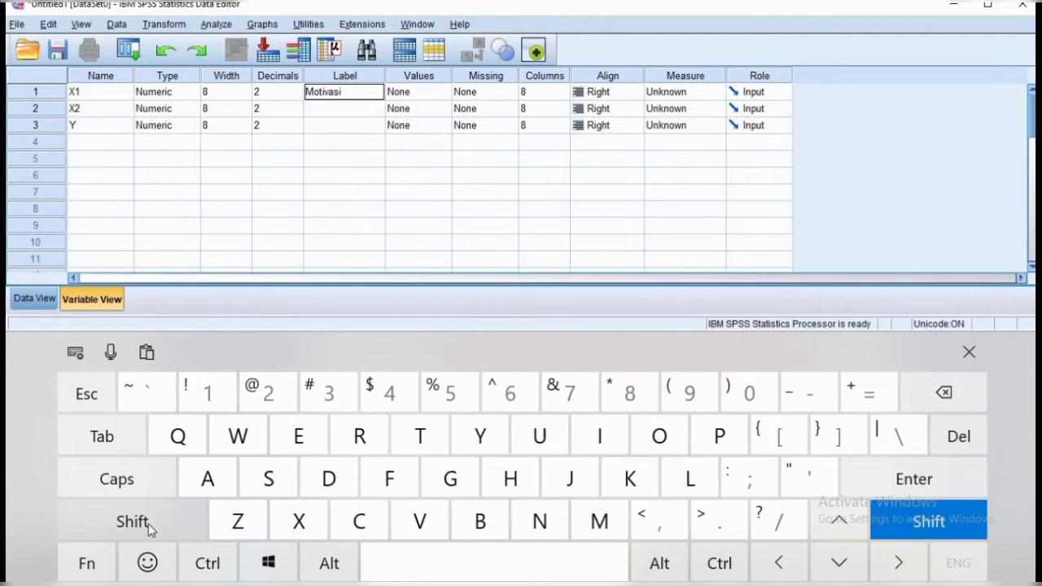
click(664, 394)
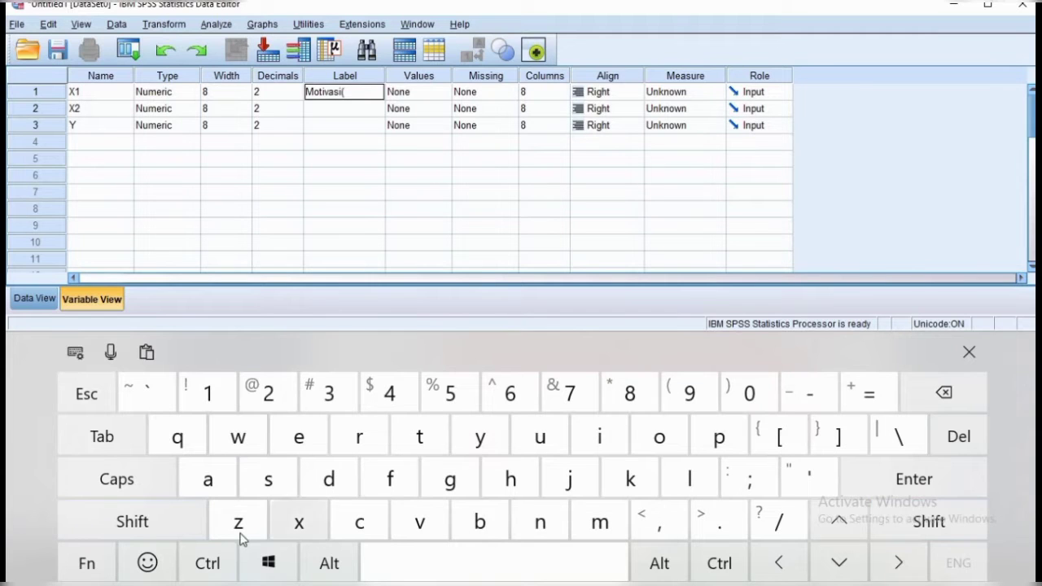
click(300, 525)
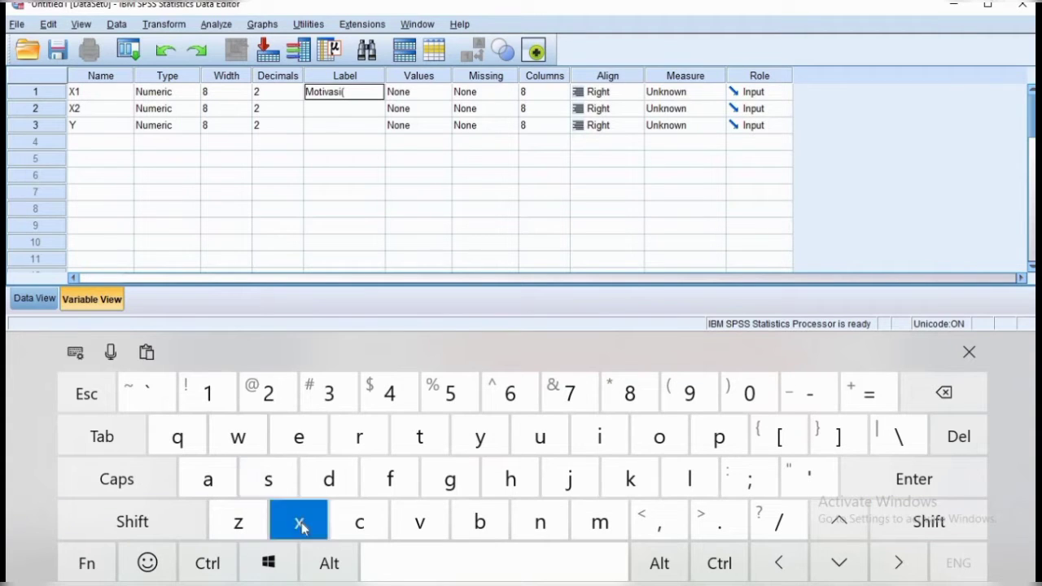
click(215, 394)
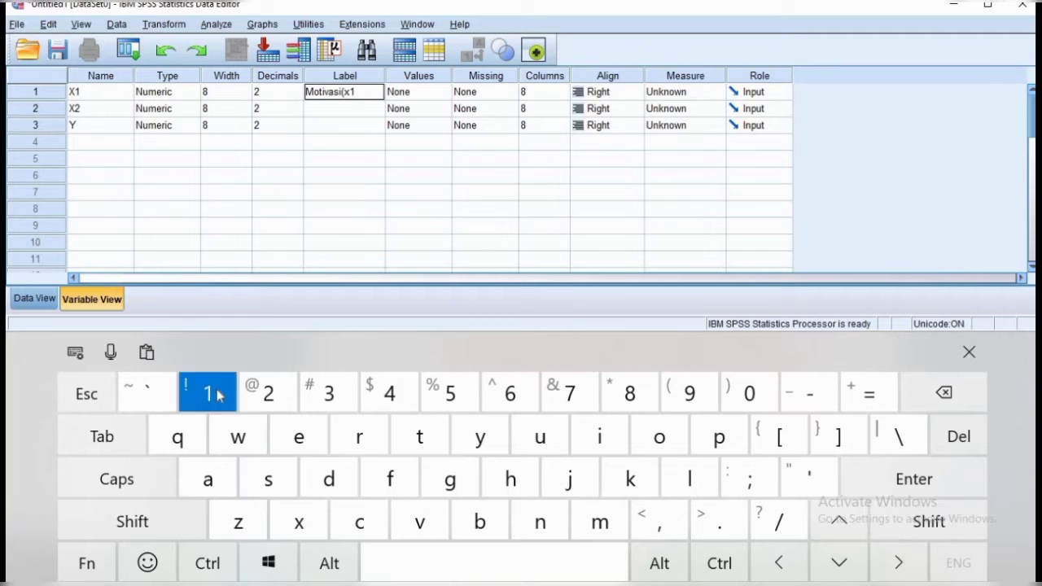
click(186, 522)
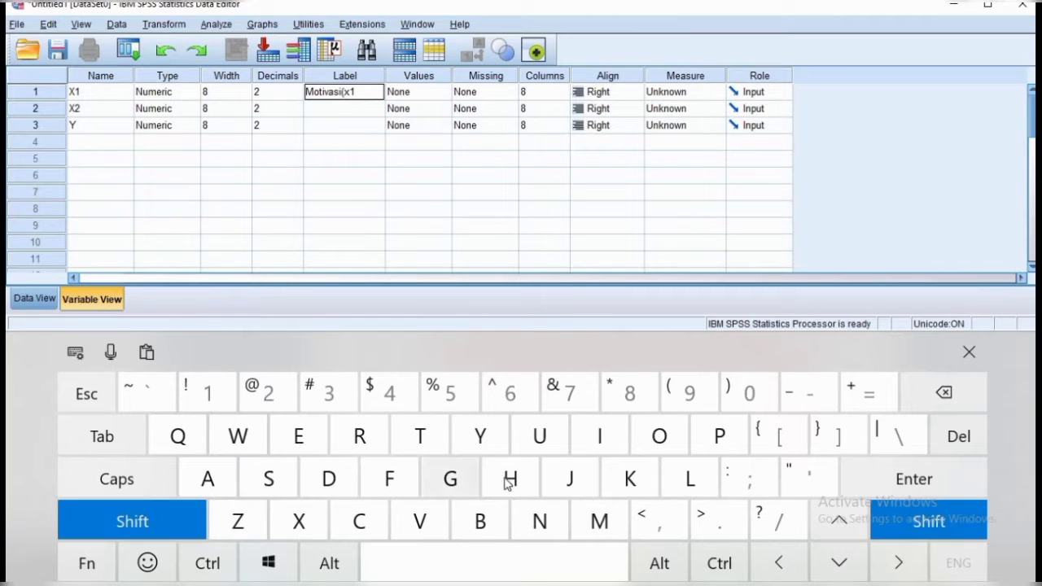
click(691, 393)
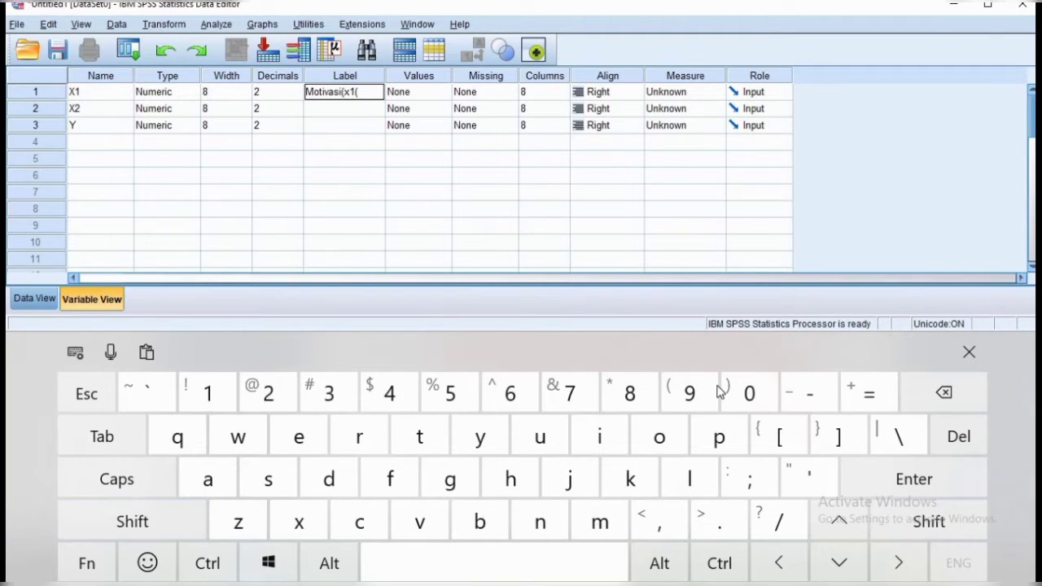
click(944, 393)
click(747, 396)
click(942, 393)
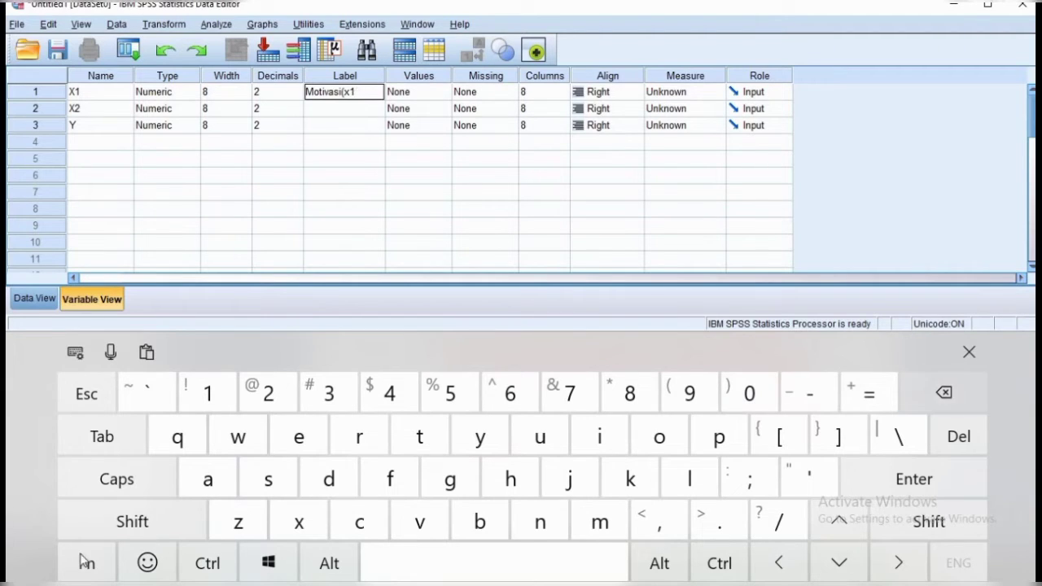
click(132, 521)
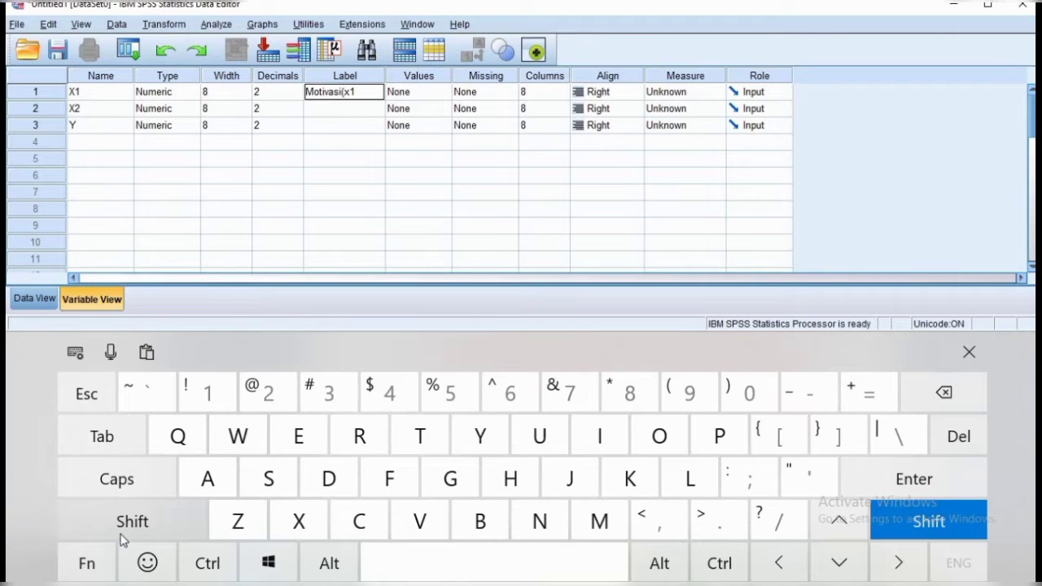
click(731, 397)
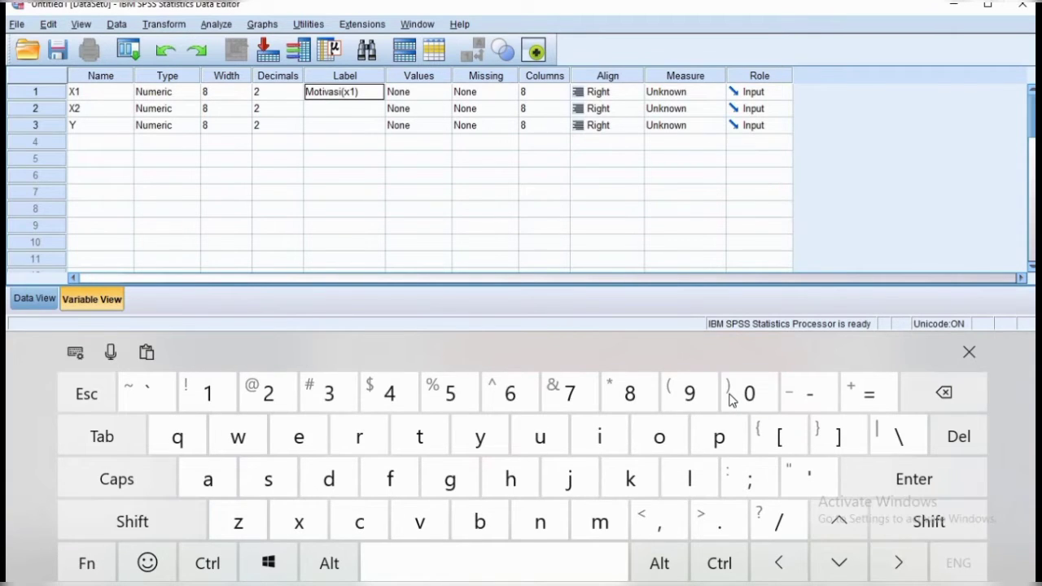
click(338, 114)
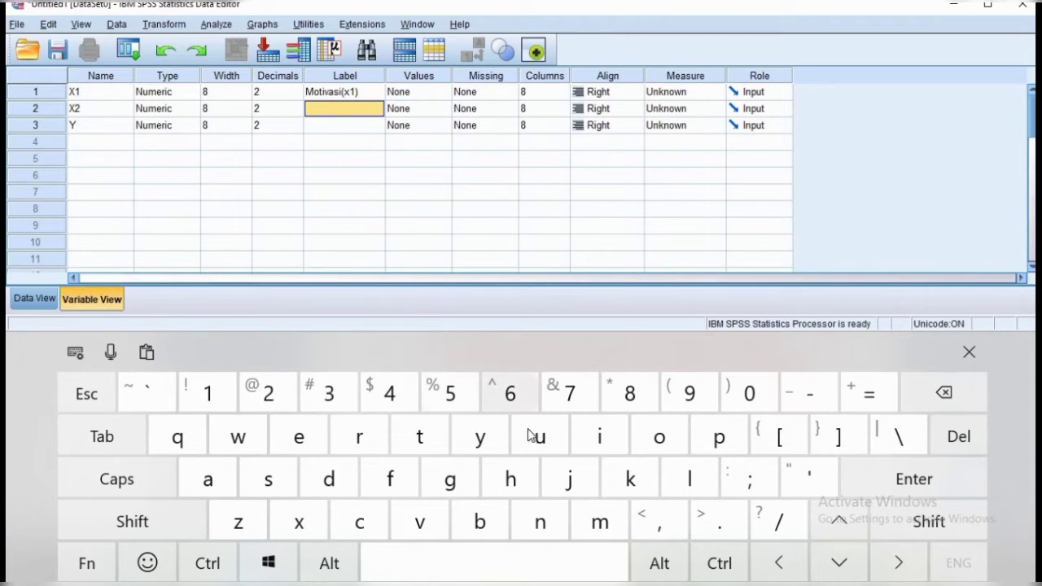
Enter "minat" as the label text of variable X2
click(598, 522)
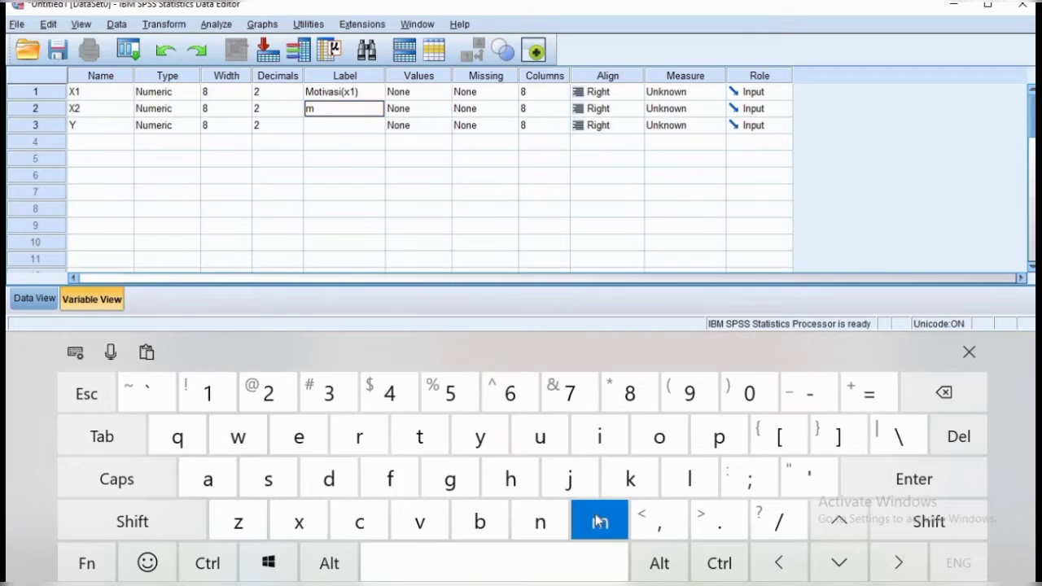
click(598, 522)
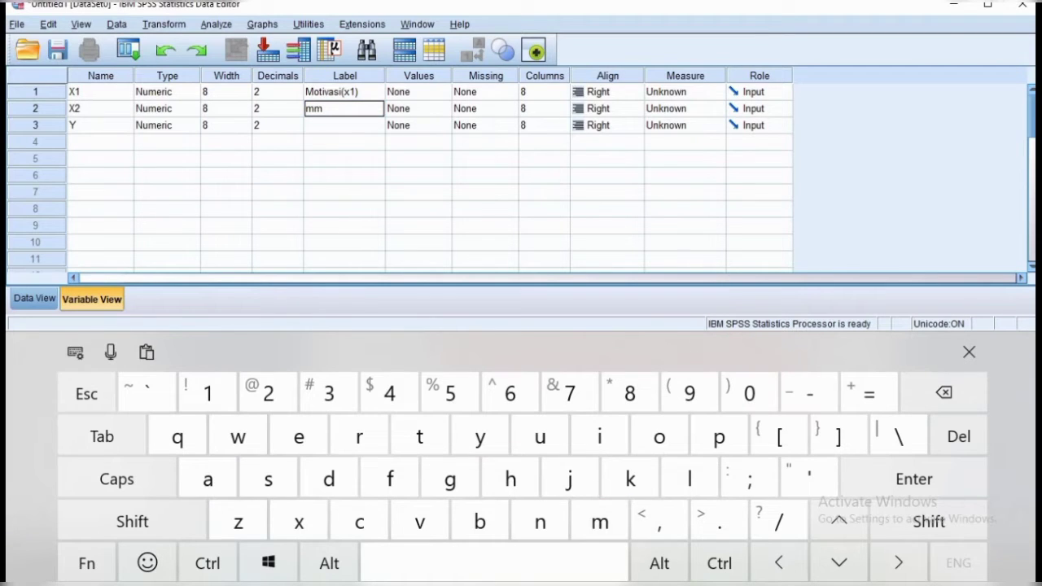
click(944, 392)
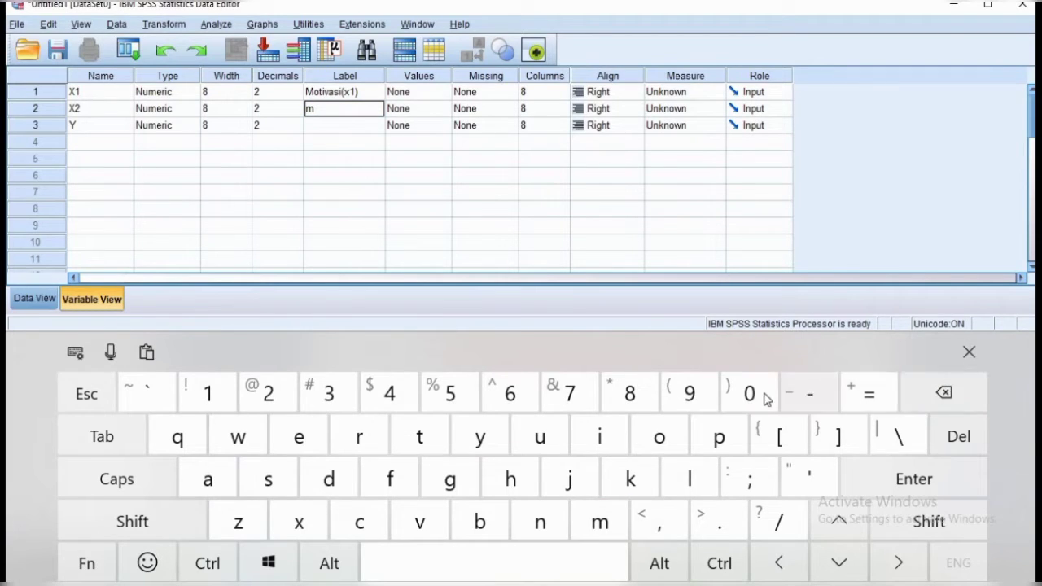
click(599, 436)
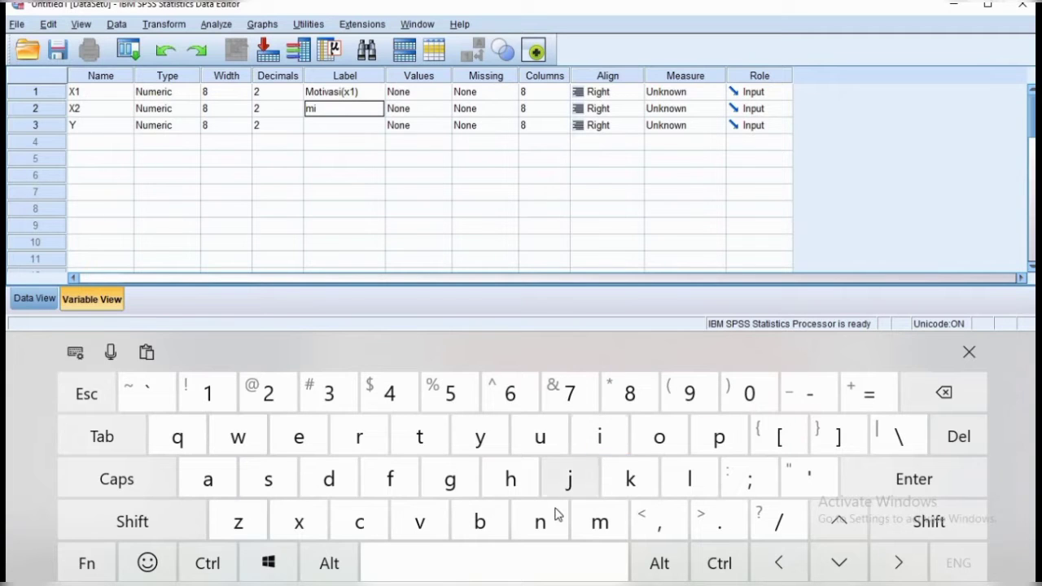
click(540, 521)
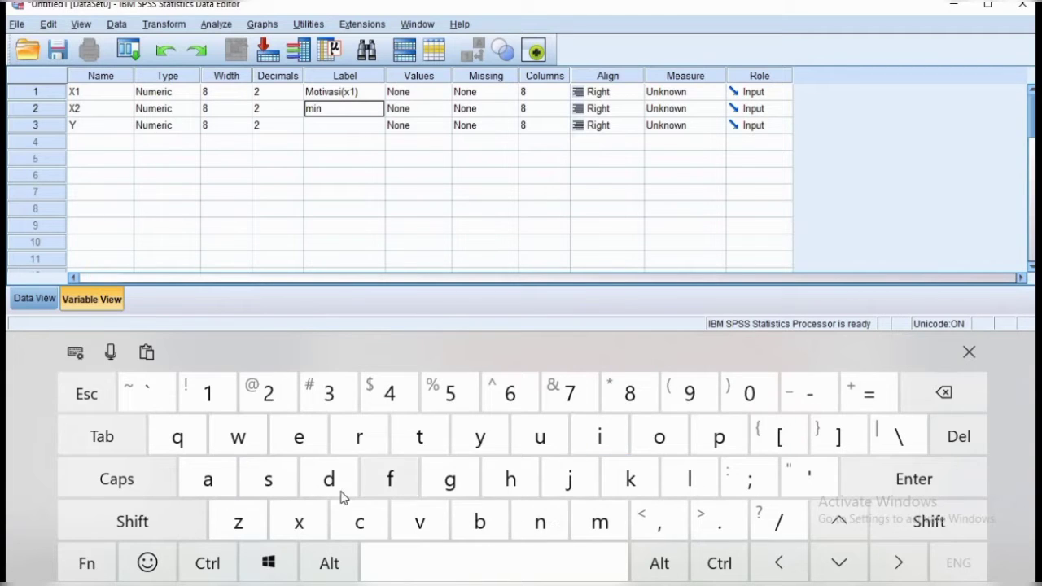
click(229, 488)
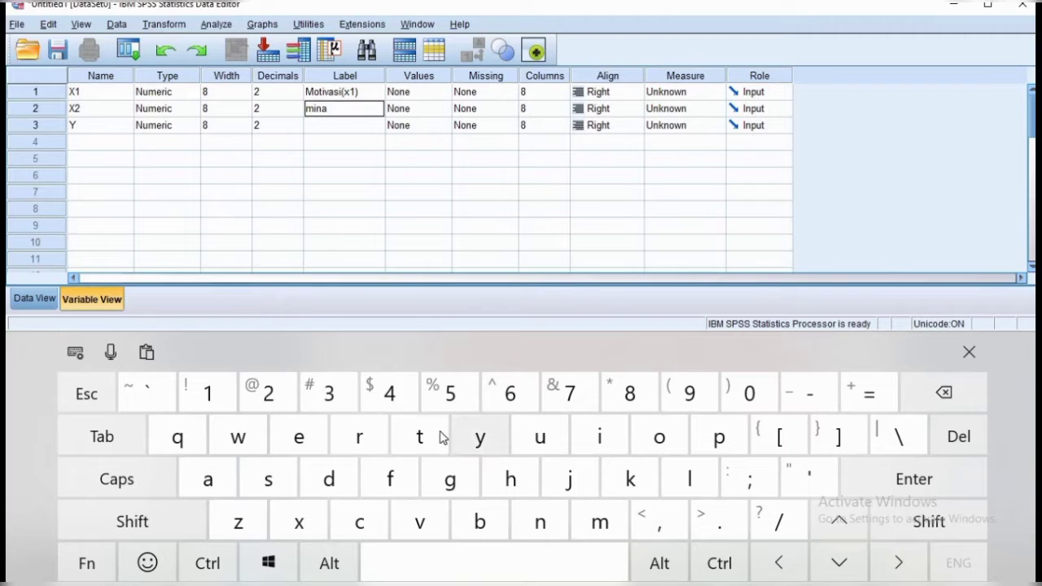
click(424, 436)
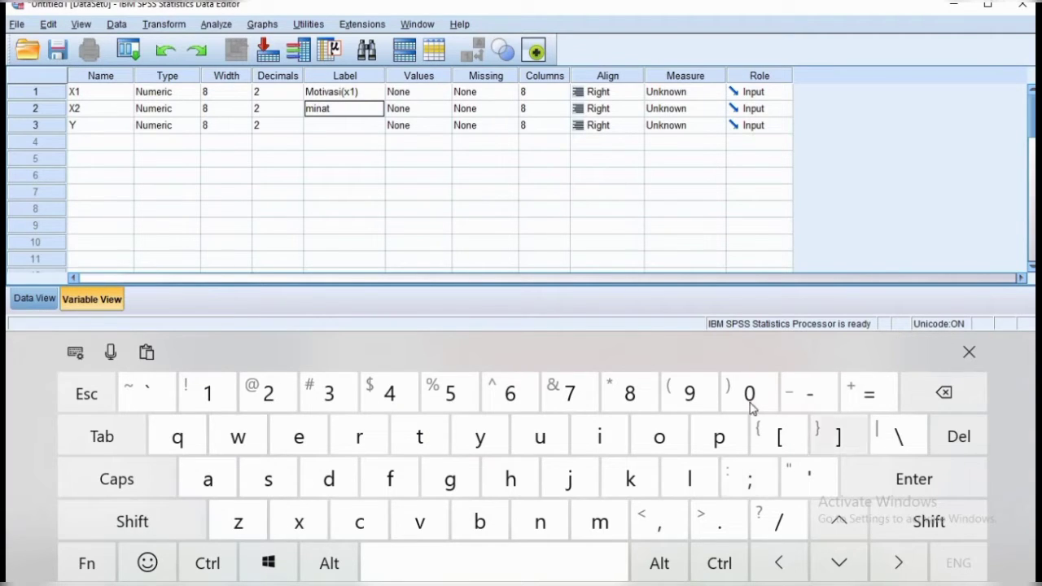
click(671, 398)
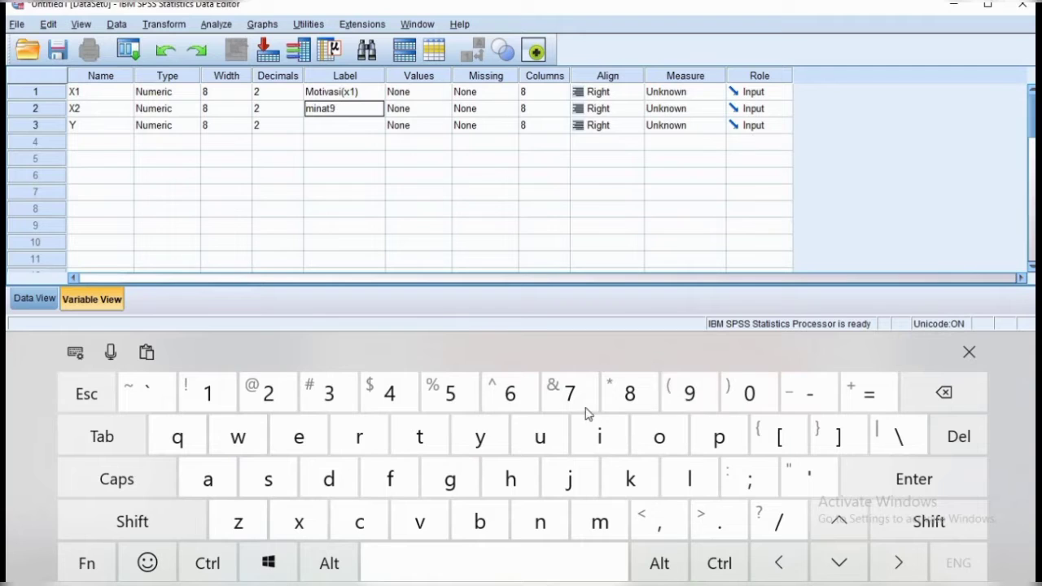
click(301, 521)
click(268, 394)
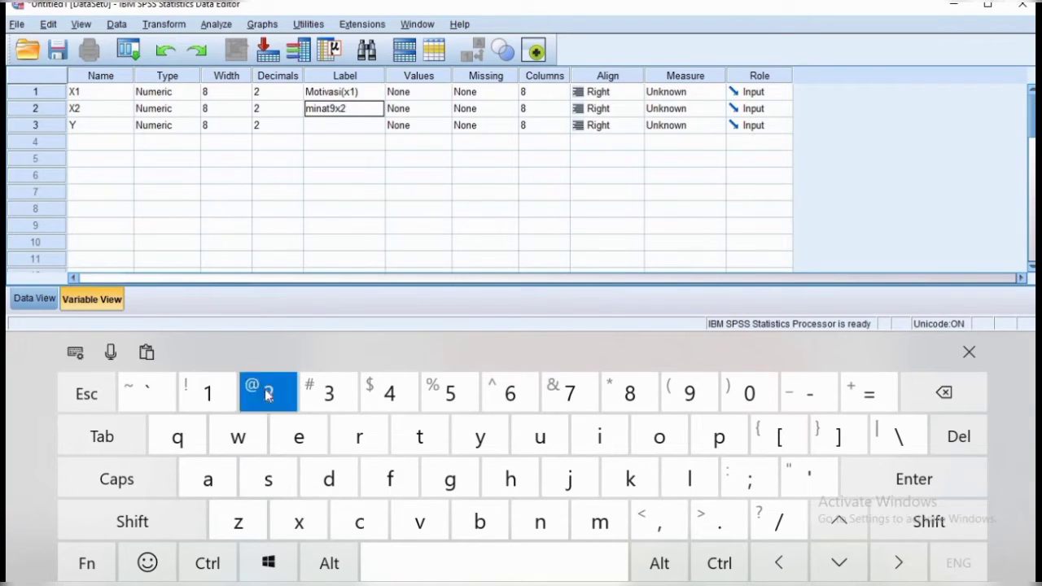
click(948, 394)
click(948, 394)
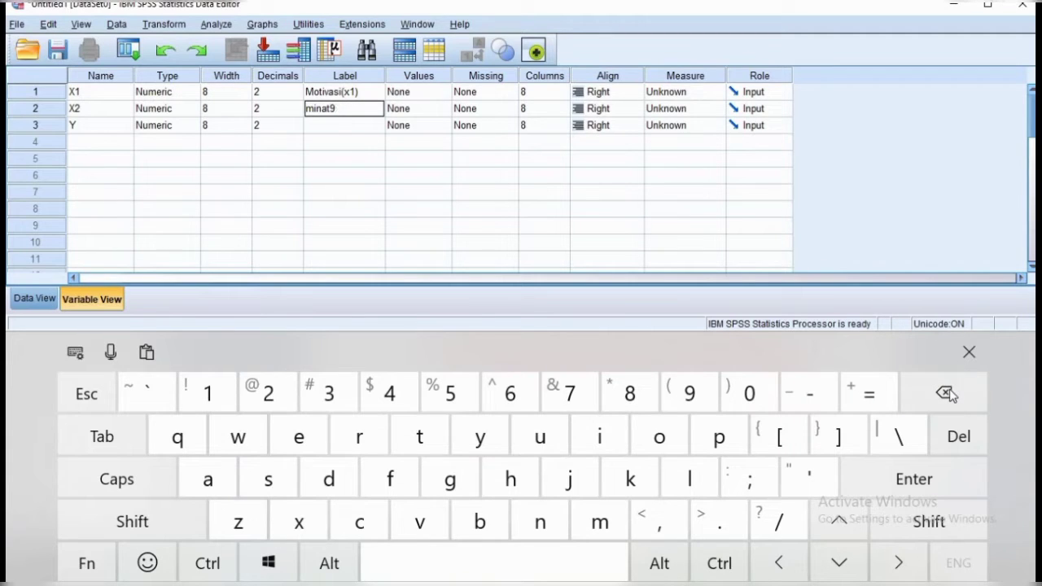
click(948, 394)
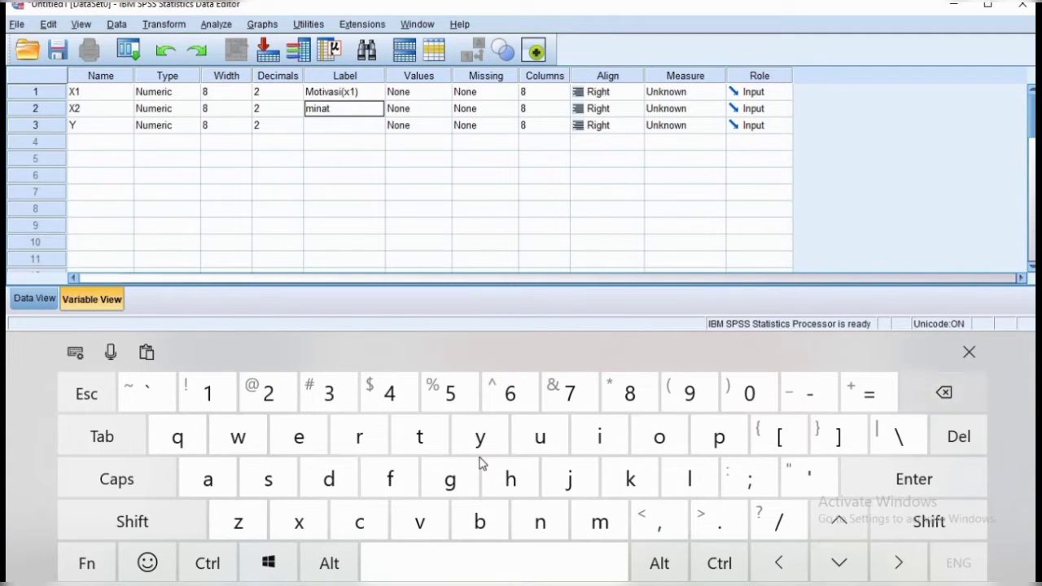
Append "(x2)" to the label of variable X2 so it reads "minat(x2)"
click(198, 524)
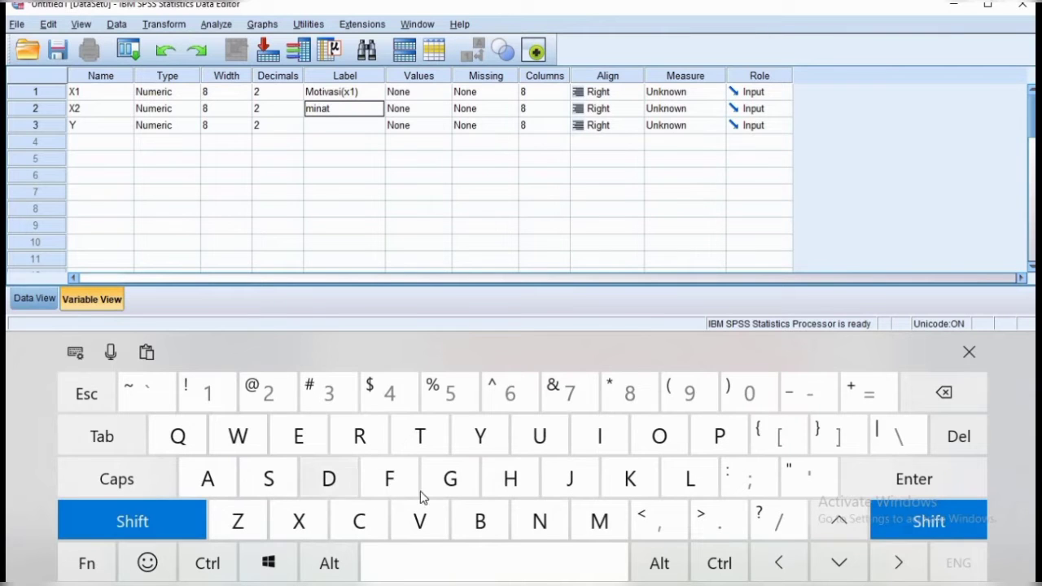
click(674, 394)
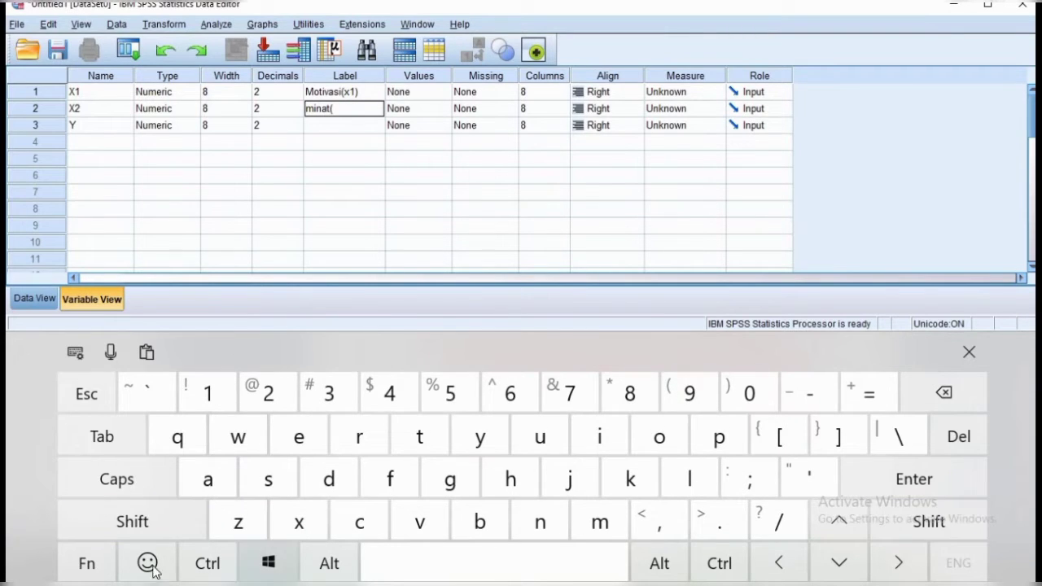
click(324, 525)
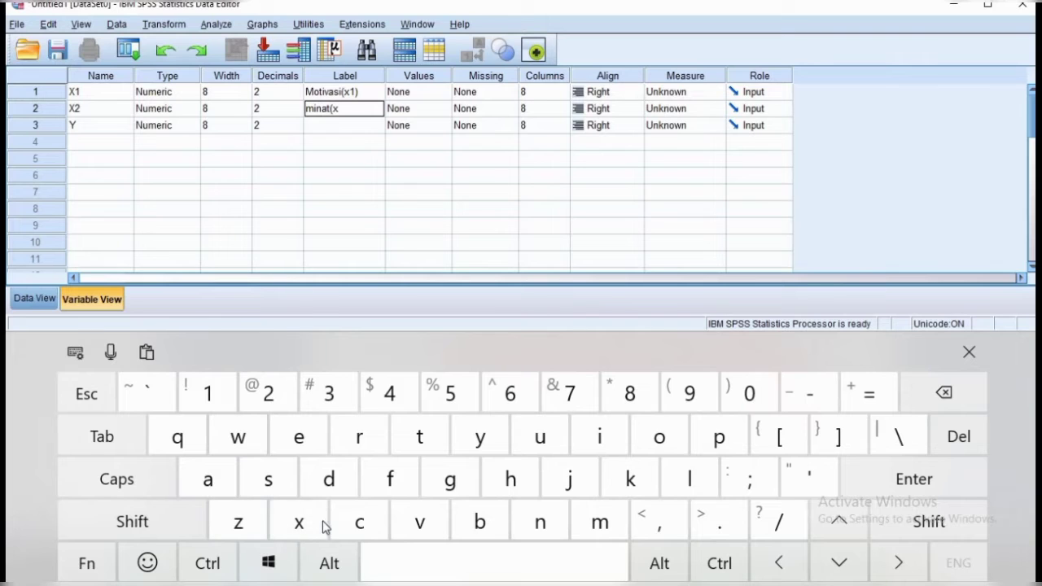
click(275, 396)
click(156, 525)
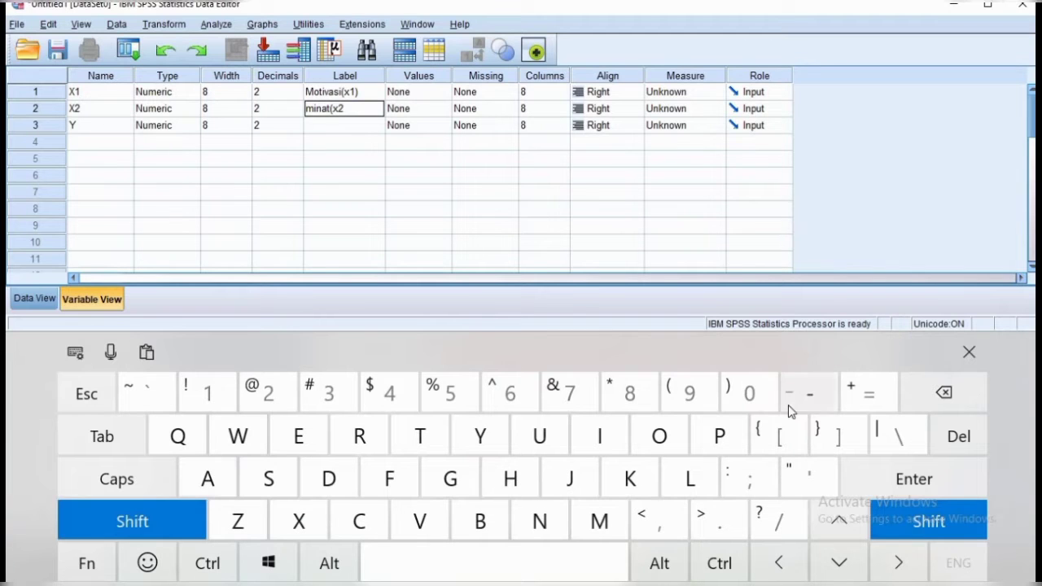
click(738, 396)
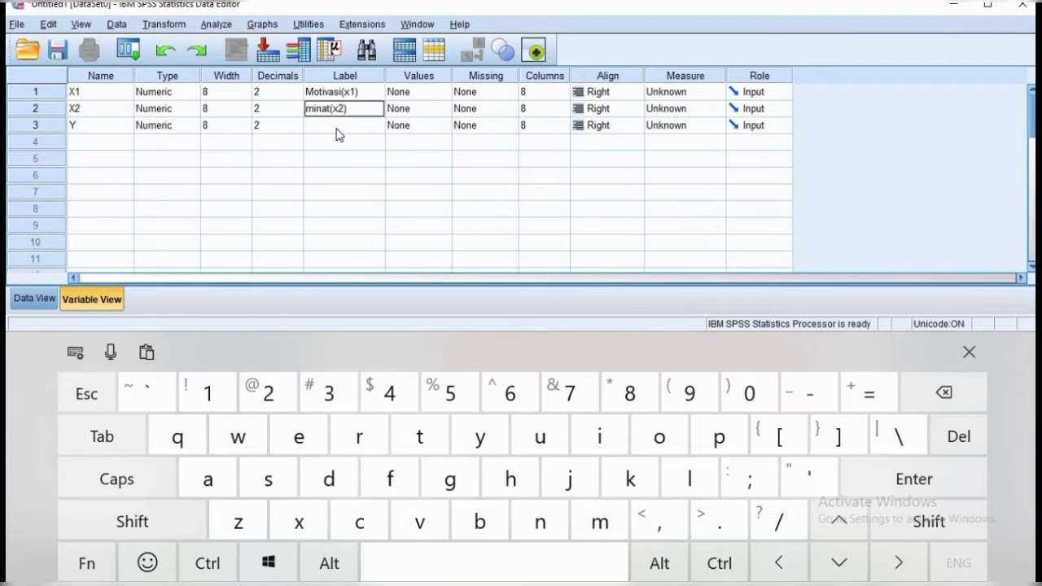
Enter "prestasi(y)" as the label of variable Y and close the touch keyboard
click(338, 128)
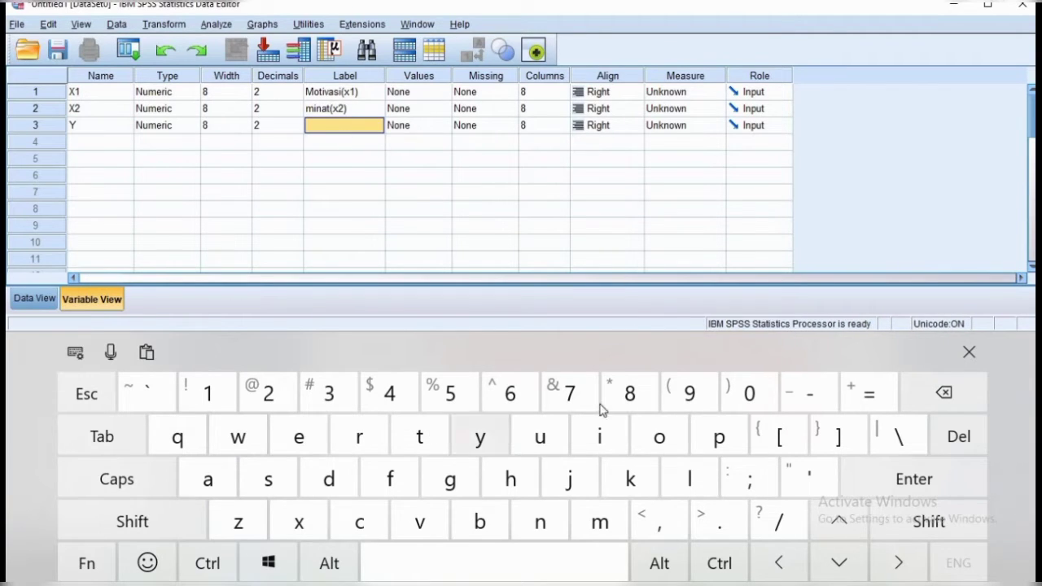
click(714, 430)
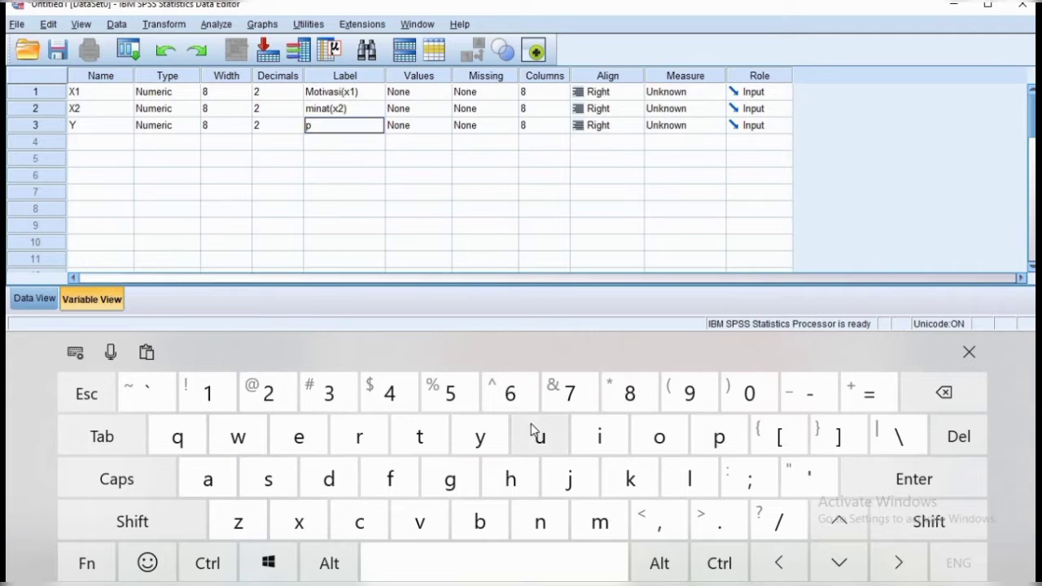
click(362, 437)
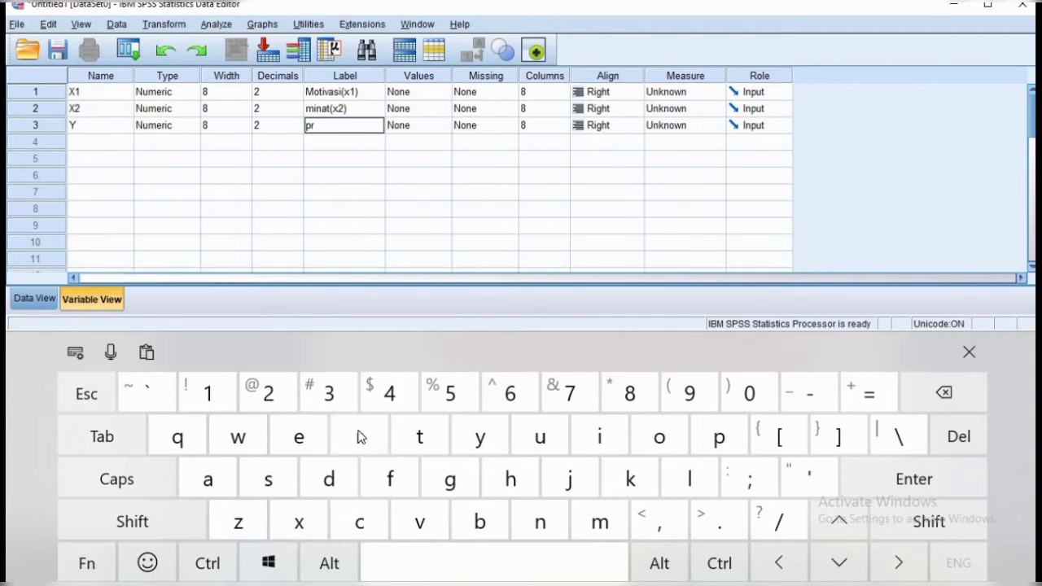
click(304, 427)
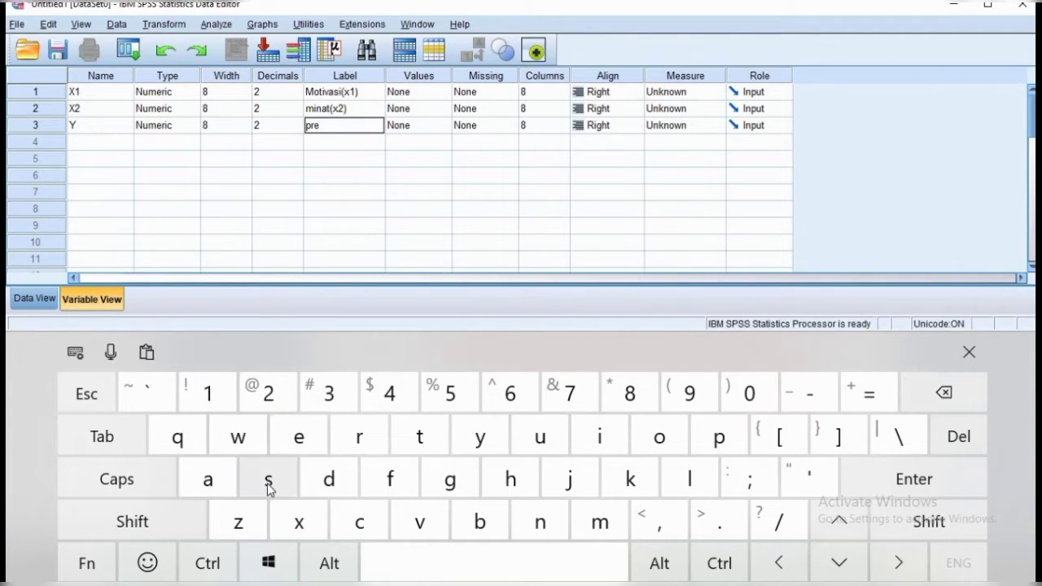
click(268, 483)
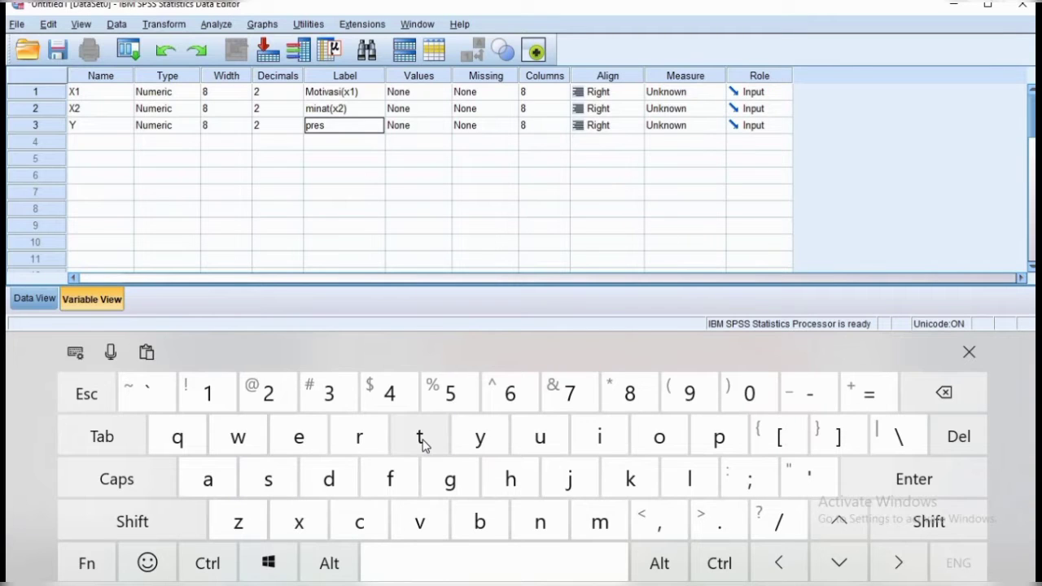
click(423, 444)
click(228, 480)
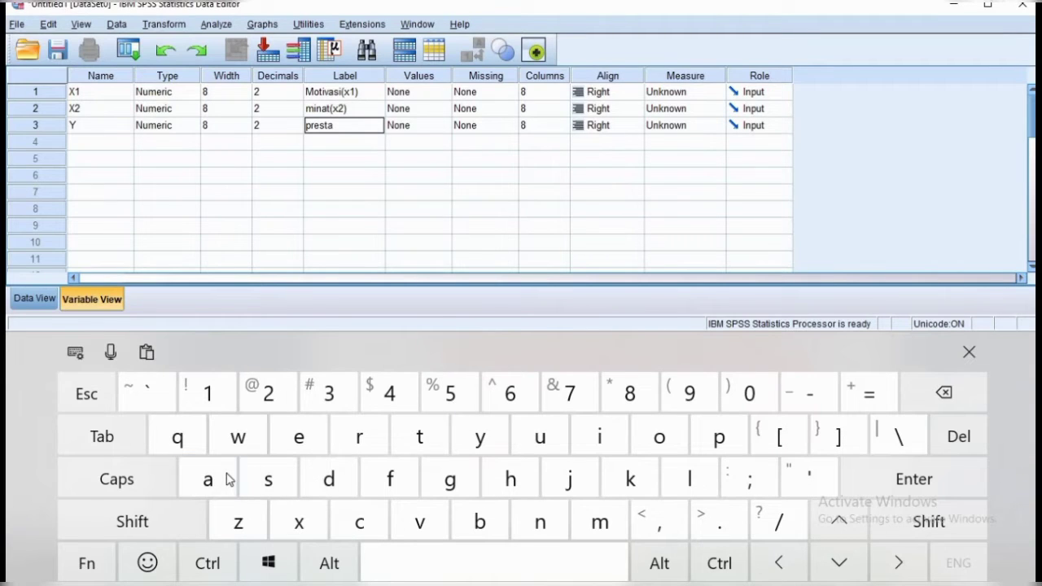
click(283, 484)
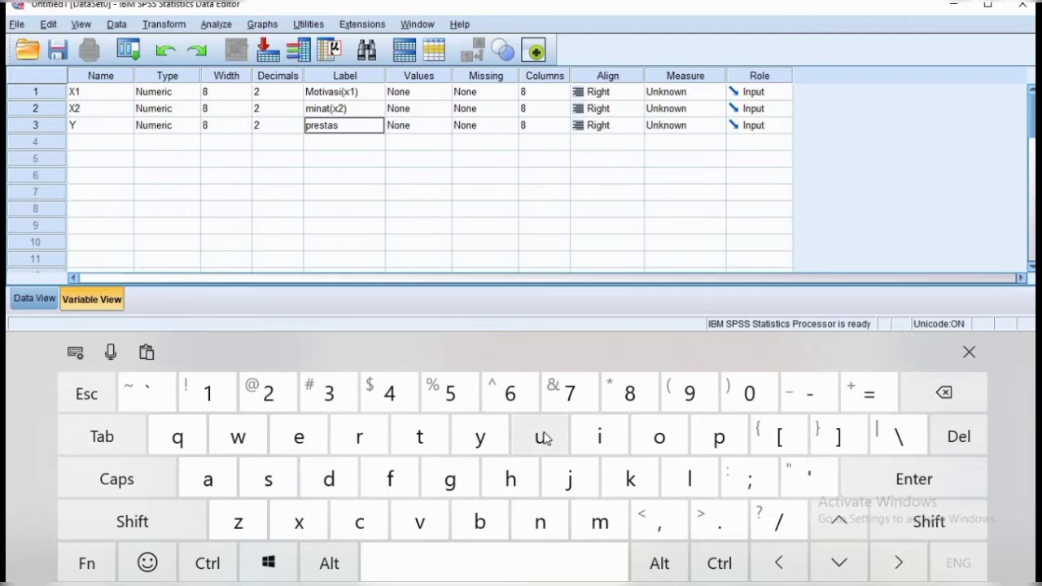
click(597, 438)
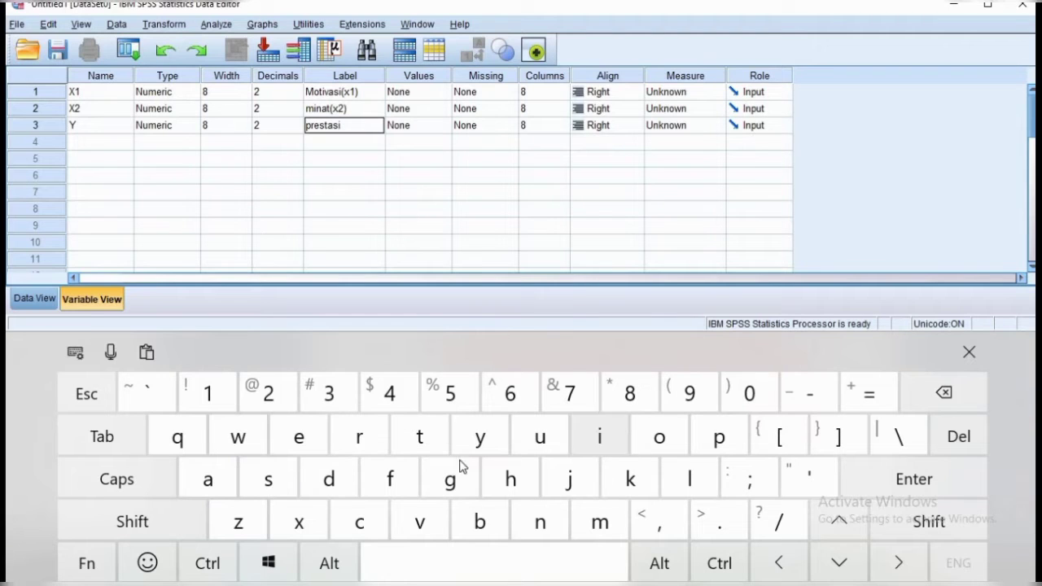
click(168, 517)
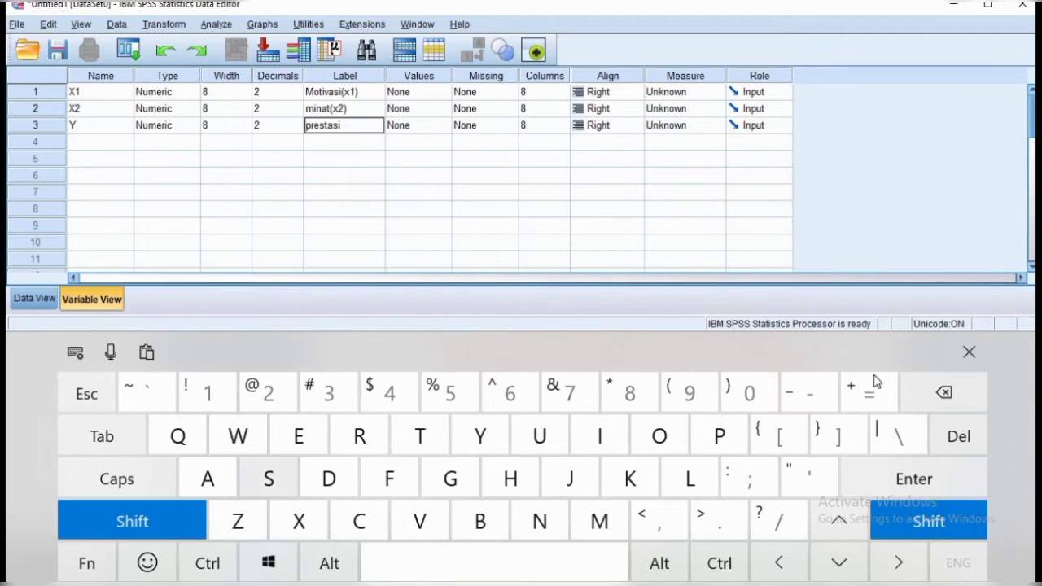
click(691, 394)
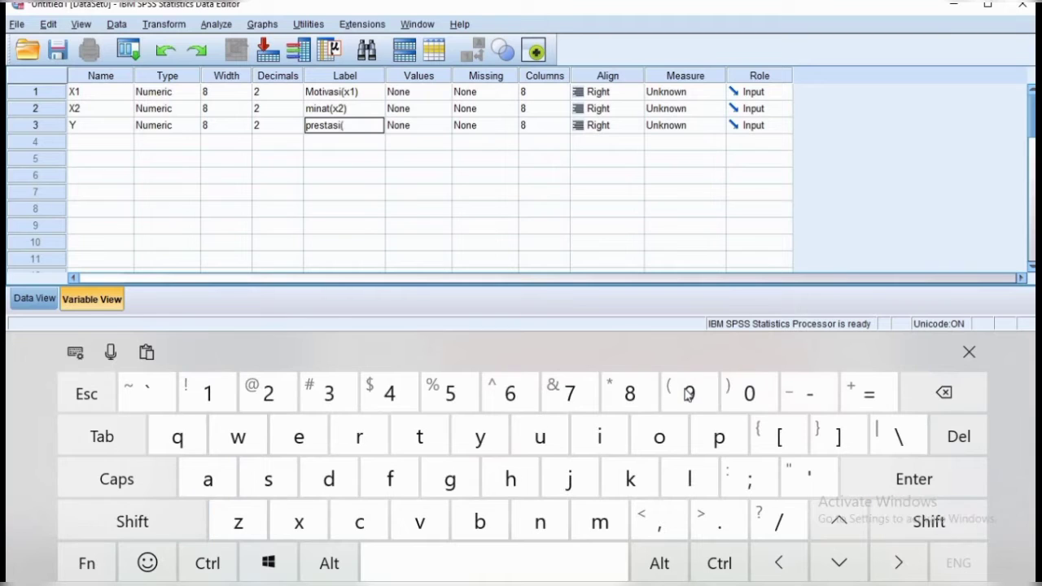
click(464, 446)
click(178, 513)
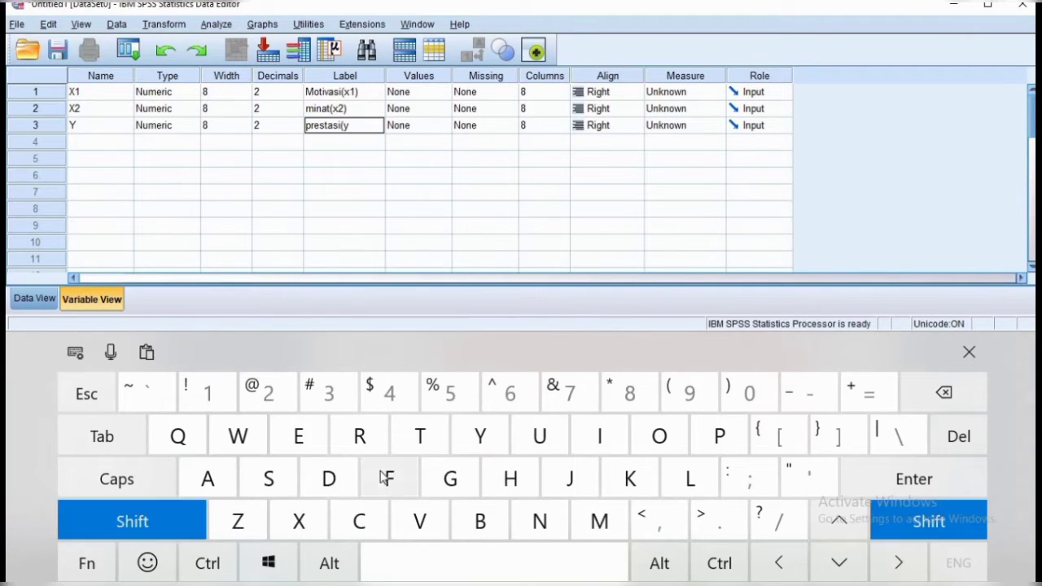
click(756, 394)
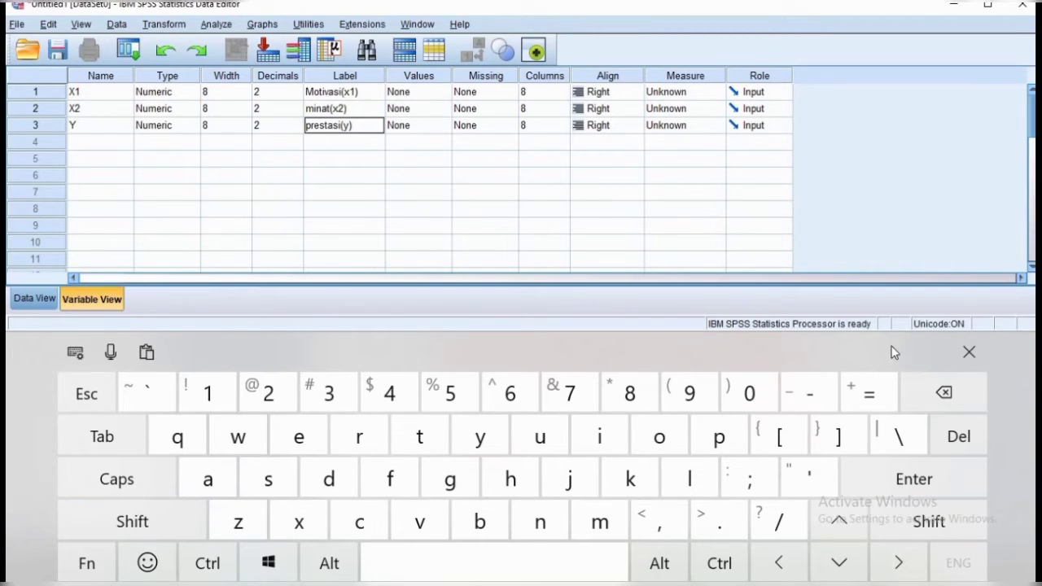
click(968, 353)
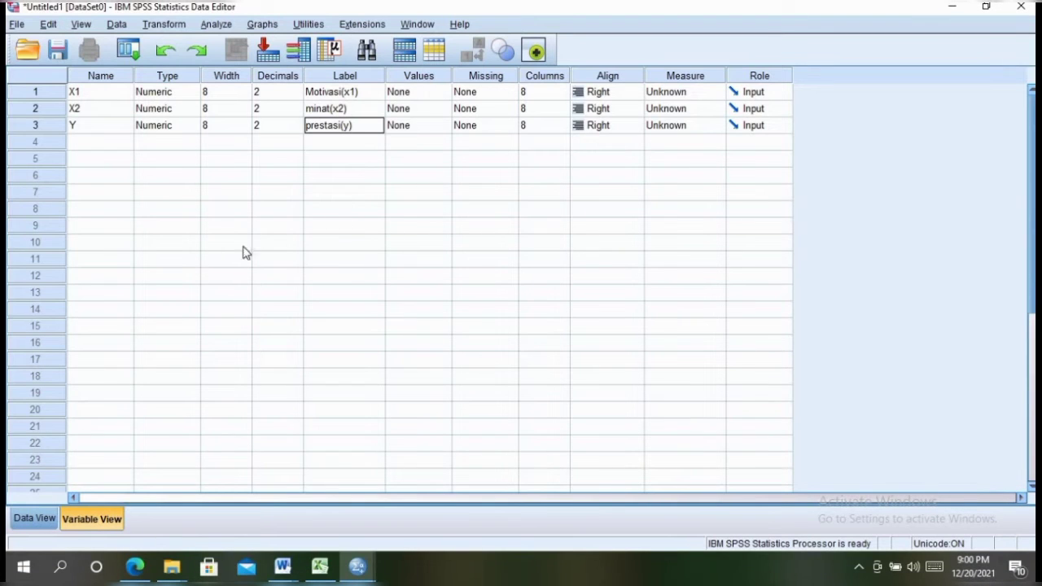
Show the SPSS data grid, switch to the Excel workbook and copy the Motivasi, Minat and prestasi values in B2:D11 of Sheet3
click(35, 518)
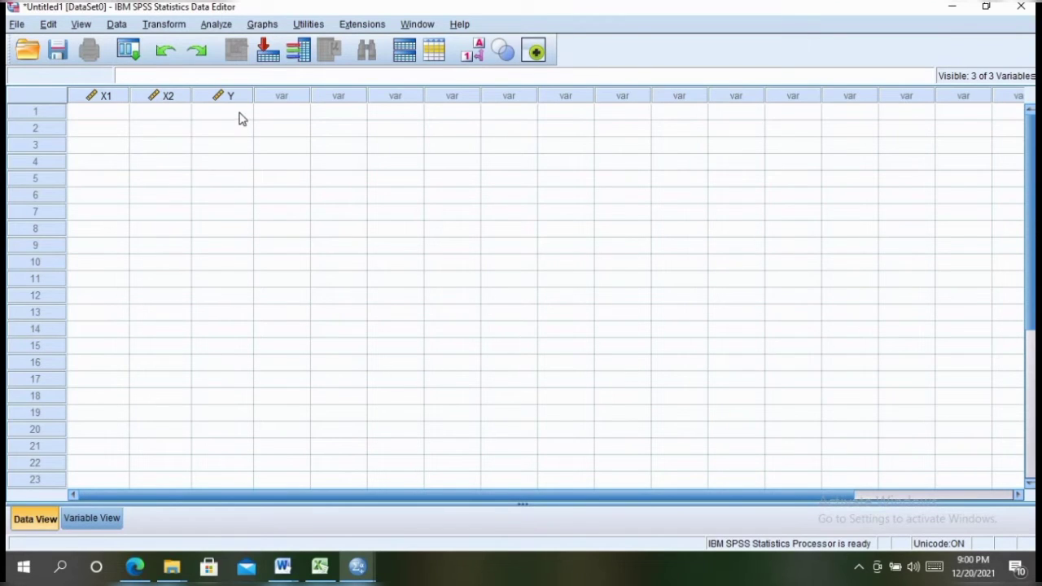
click(320, 568)
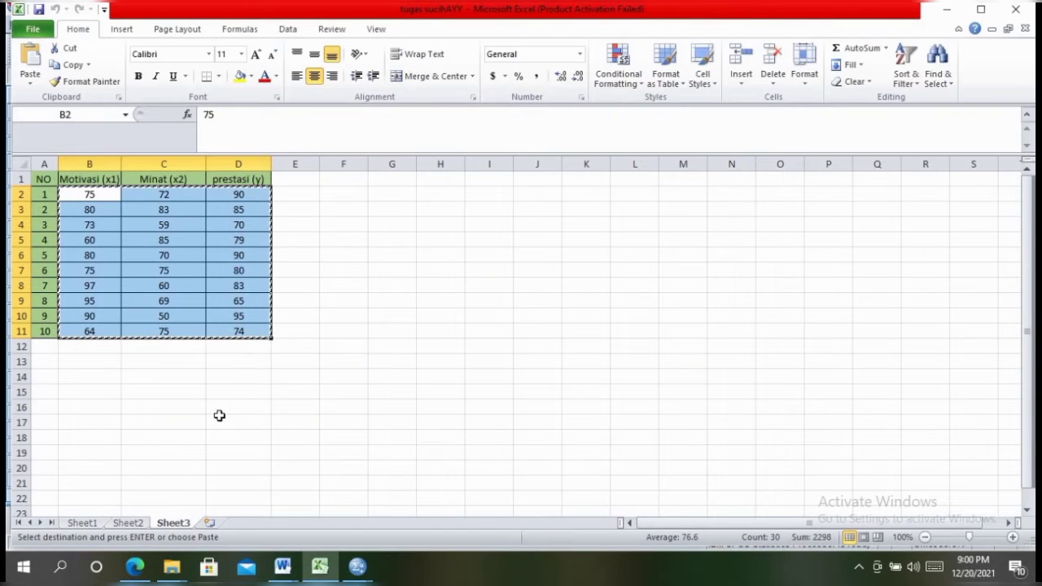
click(330, 392)
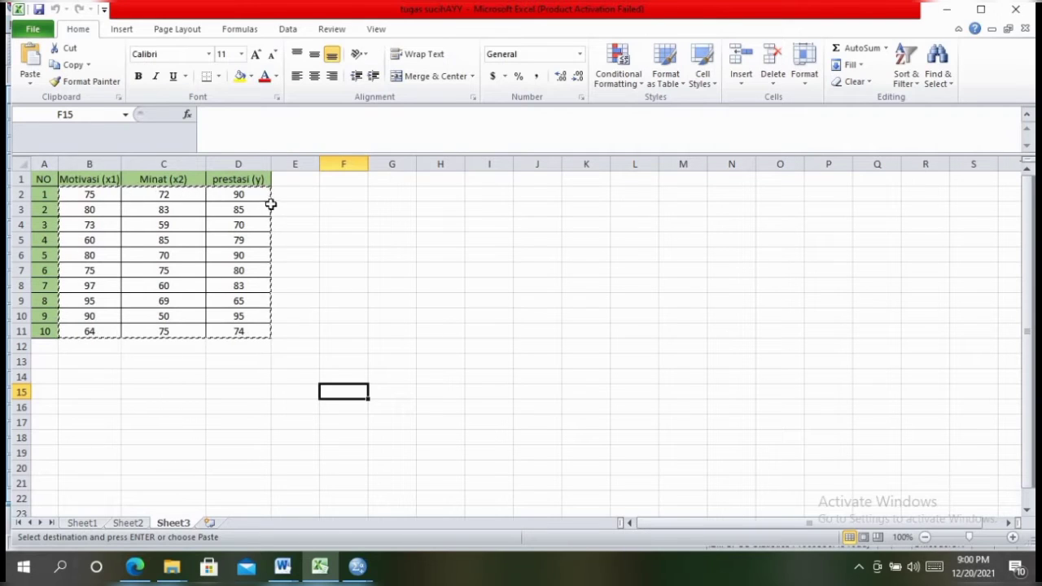
click(87, 195)
drag(87, 195, 258, 333)
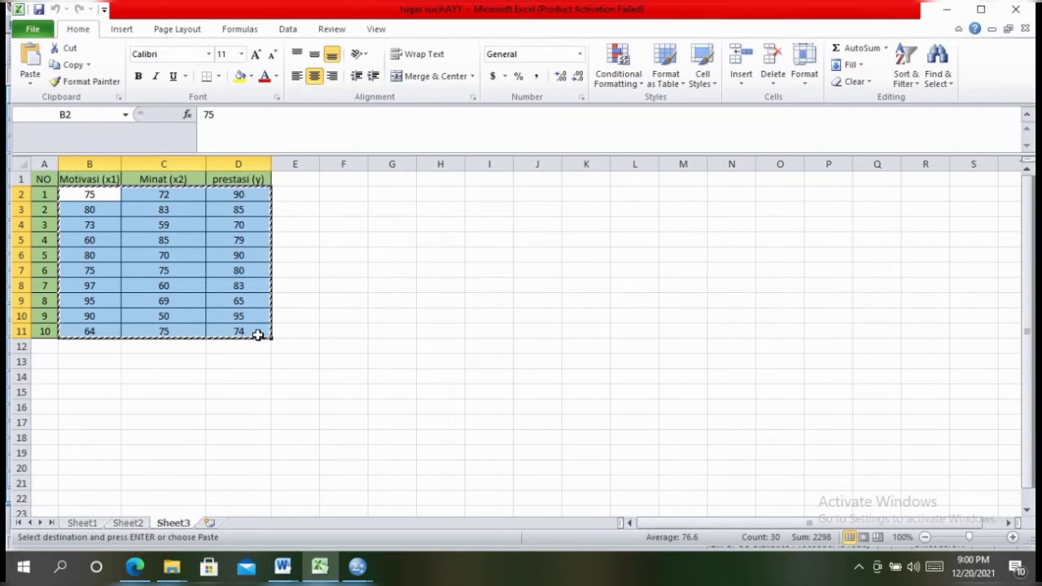
right_click(264, 335)
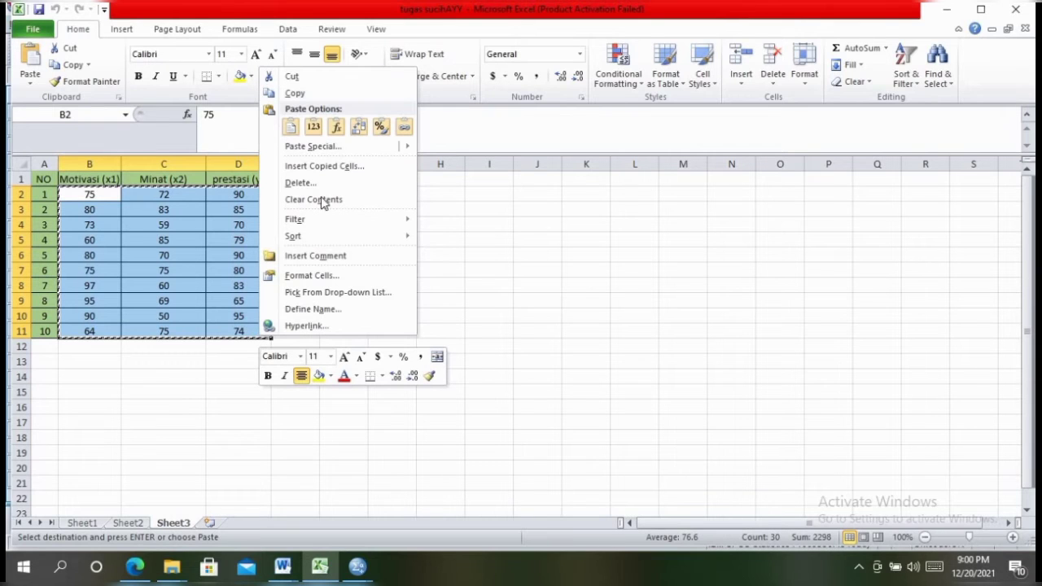
click(308, 94)
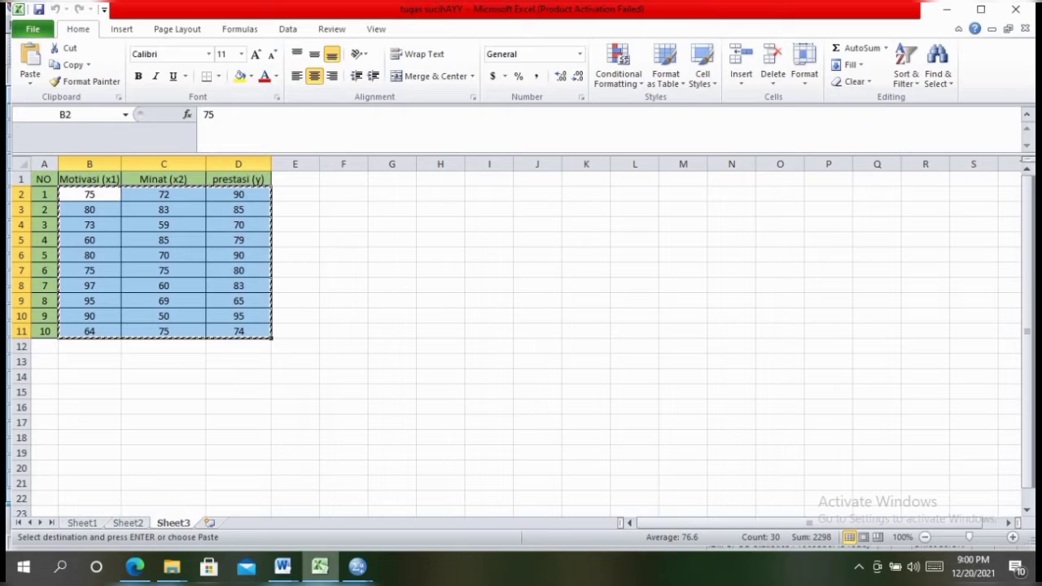
Switch to the SPSS Data Editor and paste the copied Excel values into the data grid starting at row 1 of X1
click(357, 565)
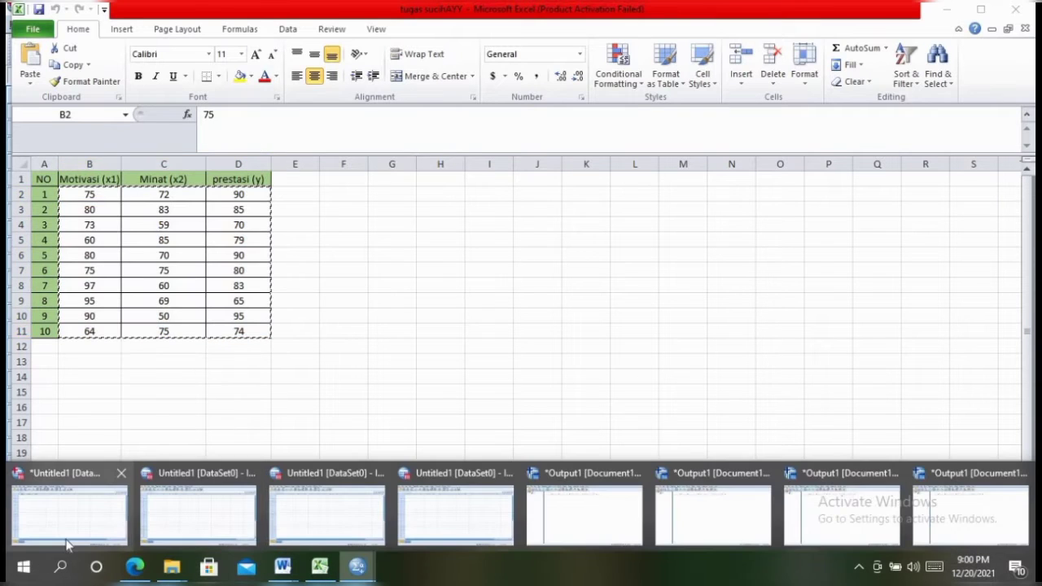
mouse_move(67, 544)
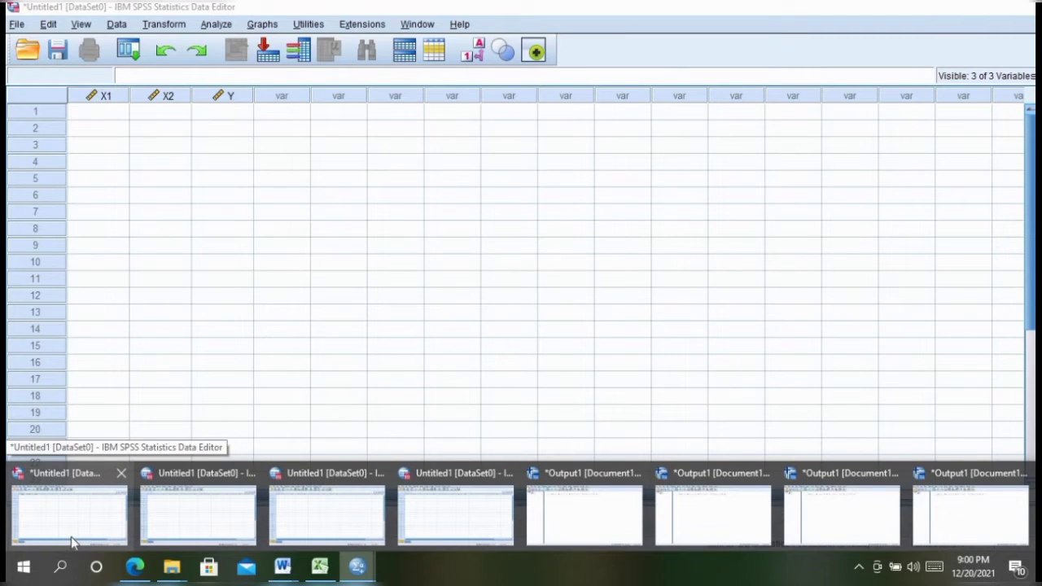
click(71, 536)
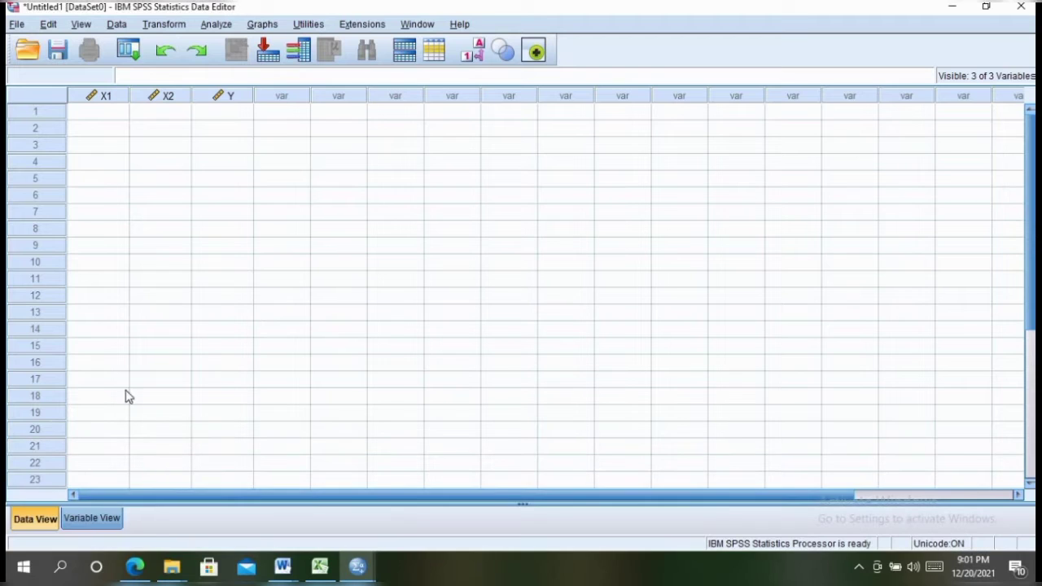
click(92, 119)
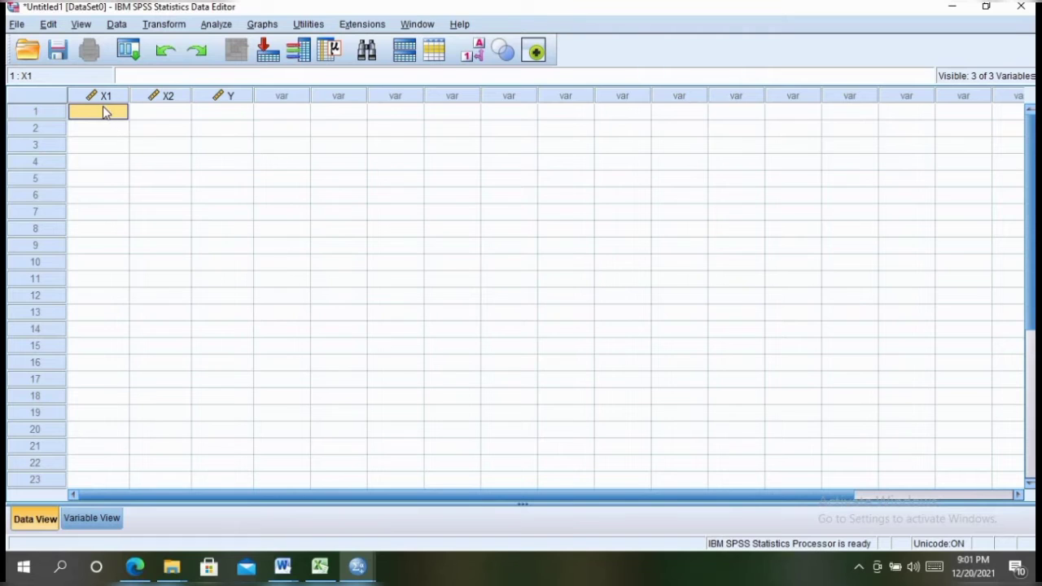
right_click(102, 107)
key(Escape)
right_click(104, 114)
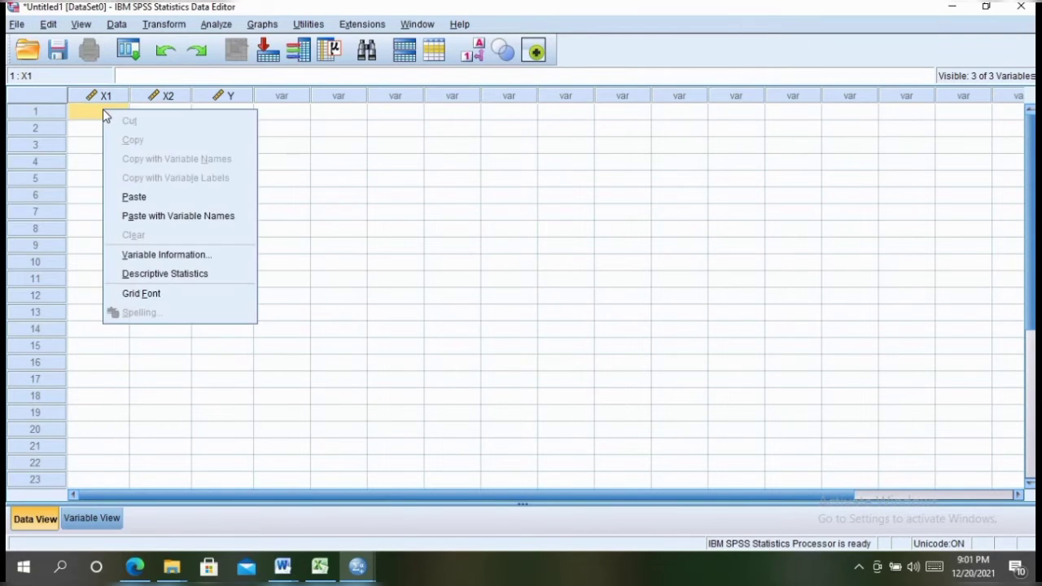
click(132, 195)
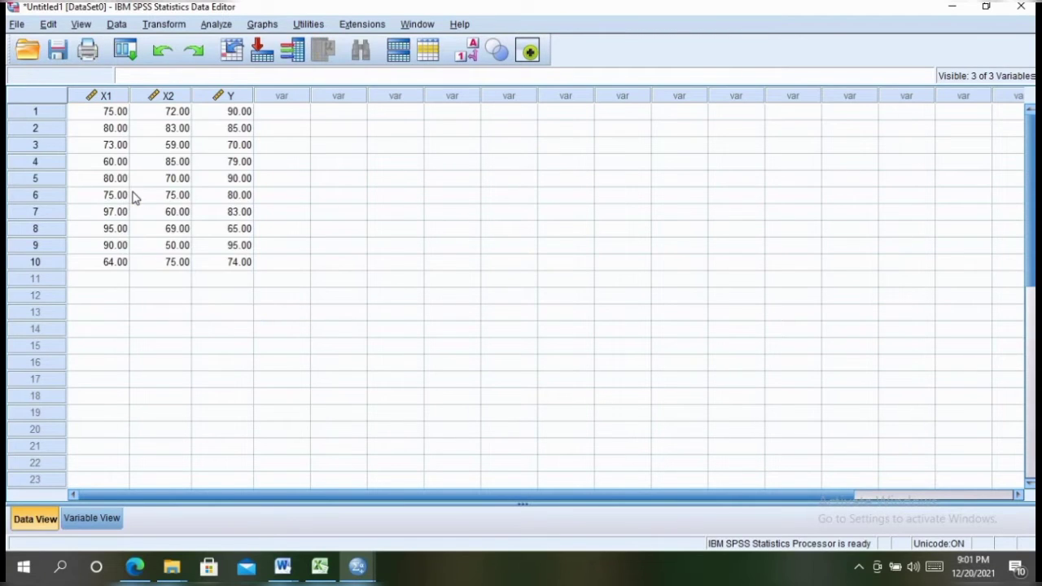
Start a linear regression analysis and assign Motivasi(x1) as the dependent variable
click(221, 27)
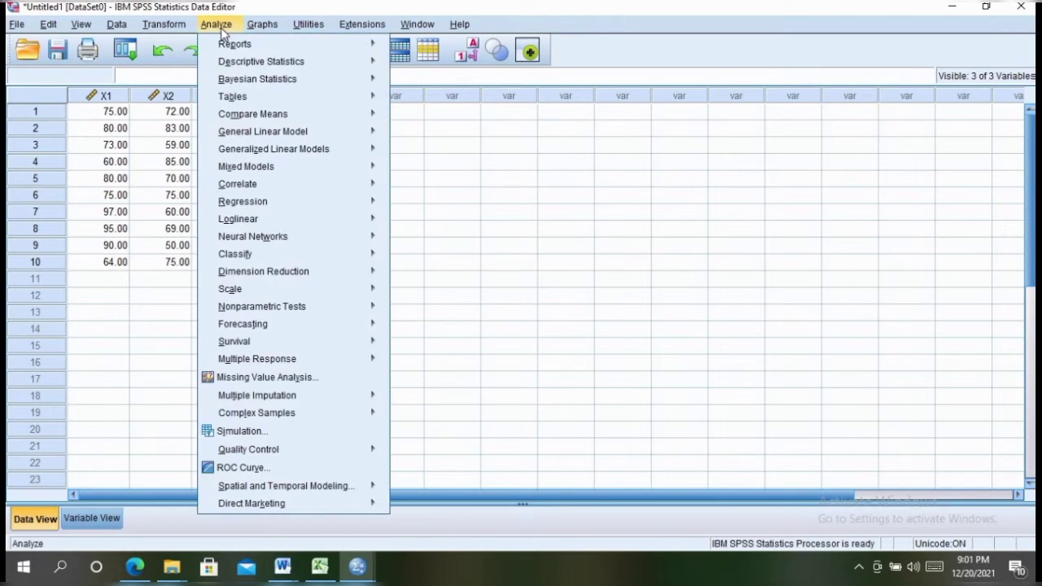
mouse_move(248, 137)
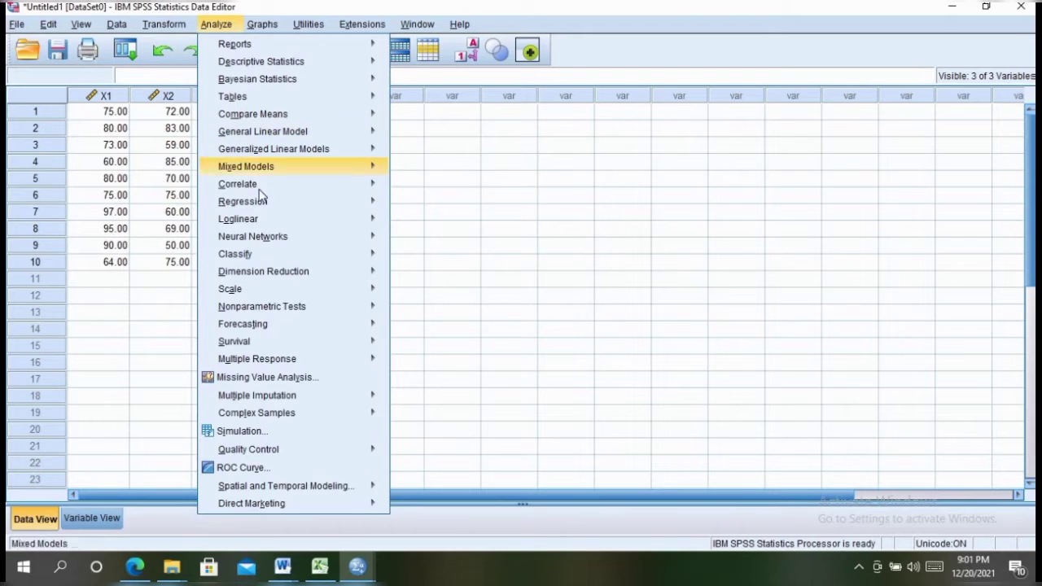
mouse_move(262, 209)
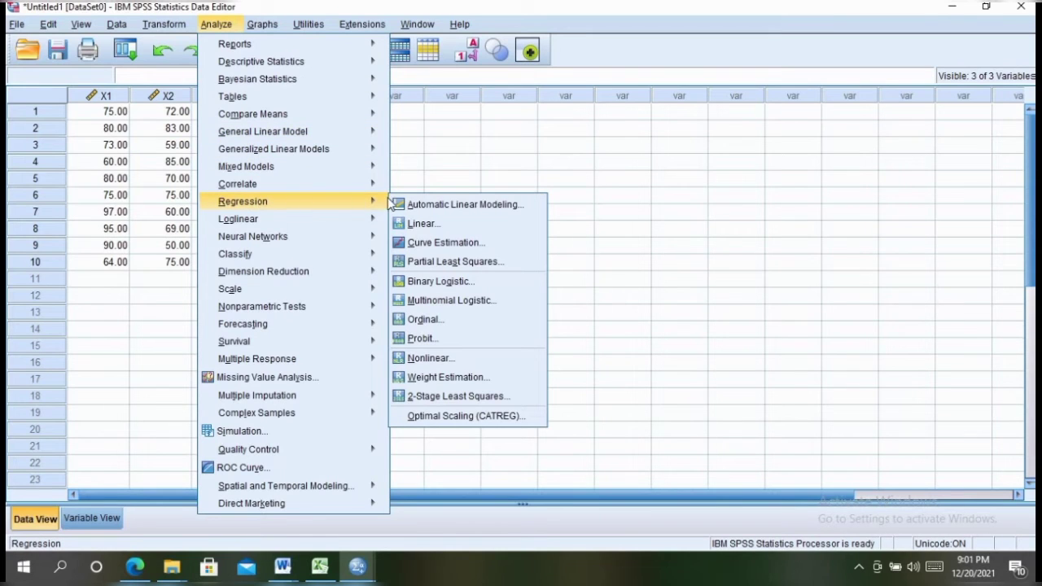
click(420, 225)
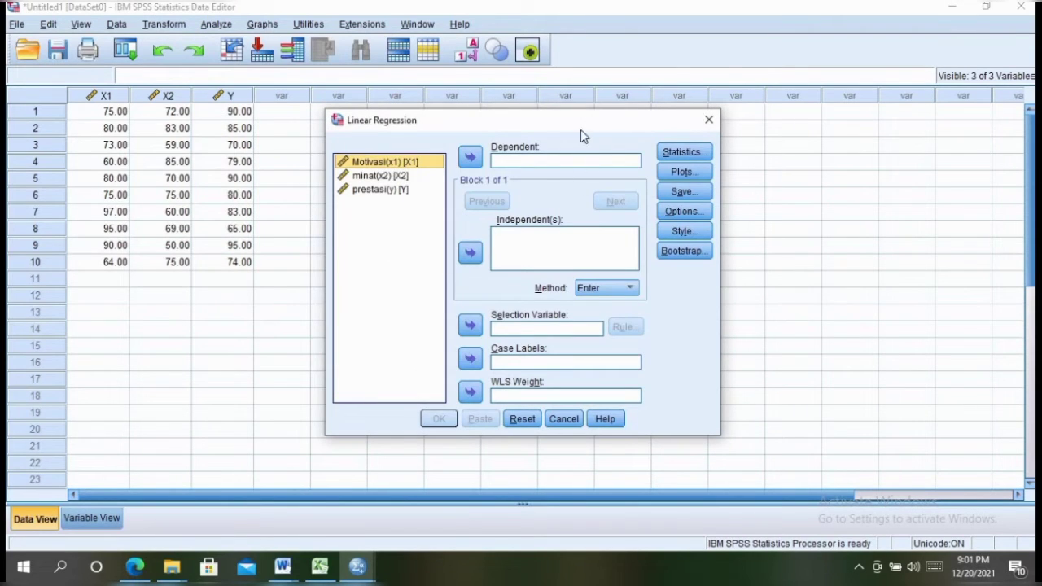
click(411, 167)
click(470, 157)
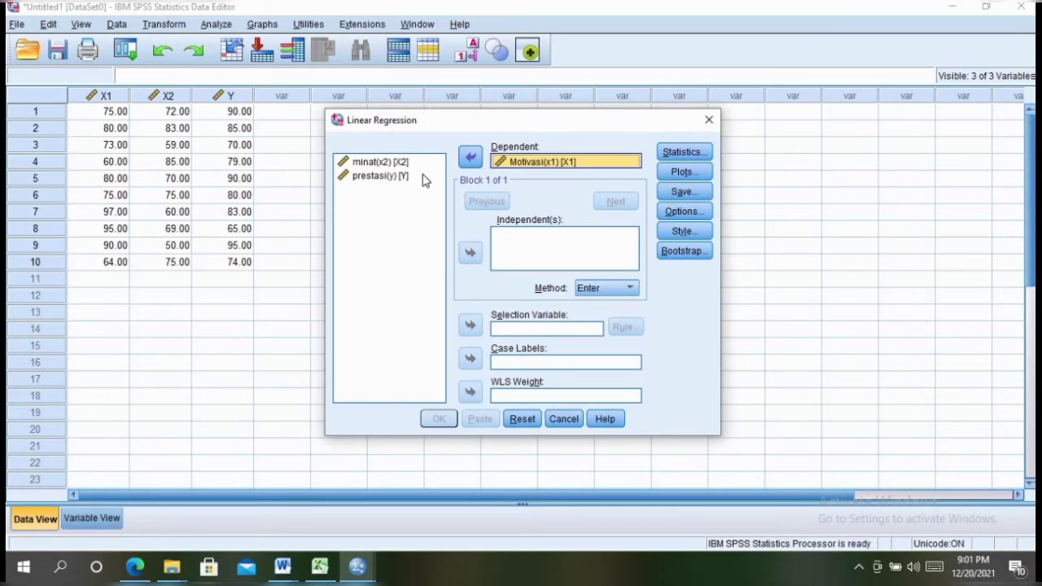
Add minat(x2) and prestasi(y) as independent variables with the Enter method and run the regression
click(396, 162)
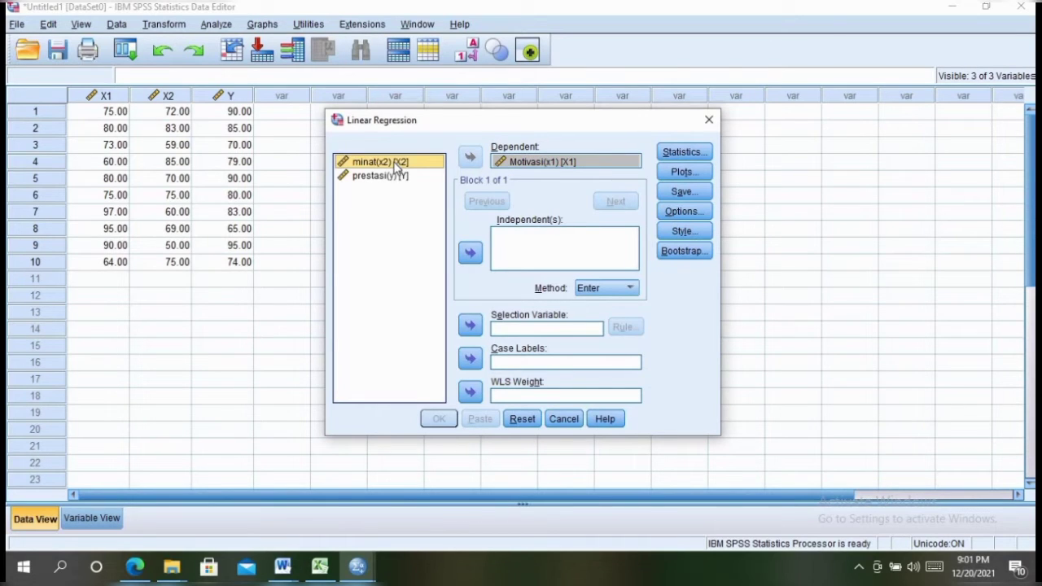
click(471, 252)
click(403, 176)
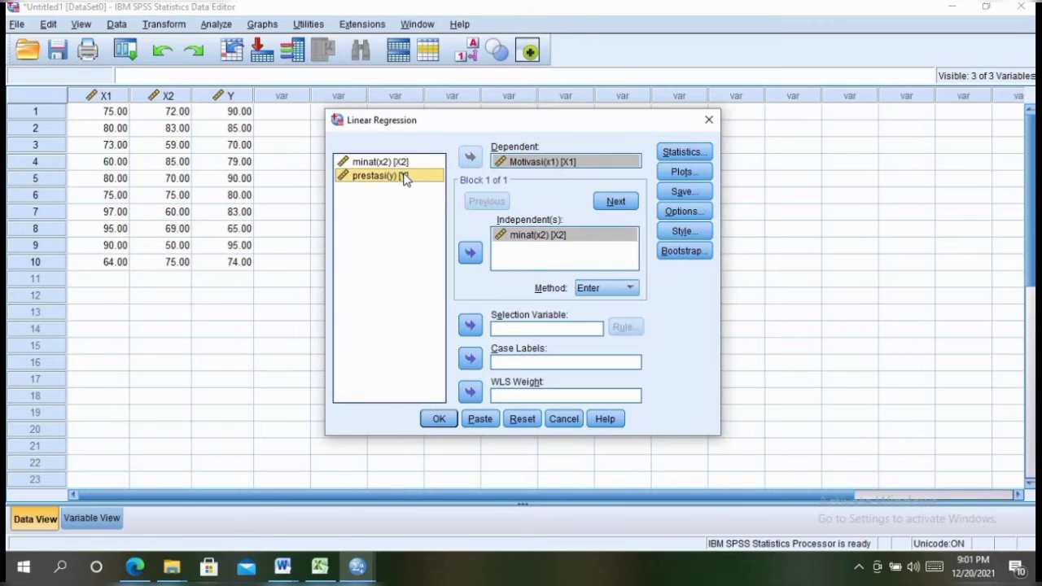
click(471, 254)
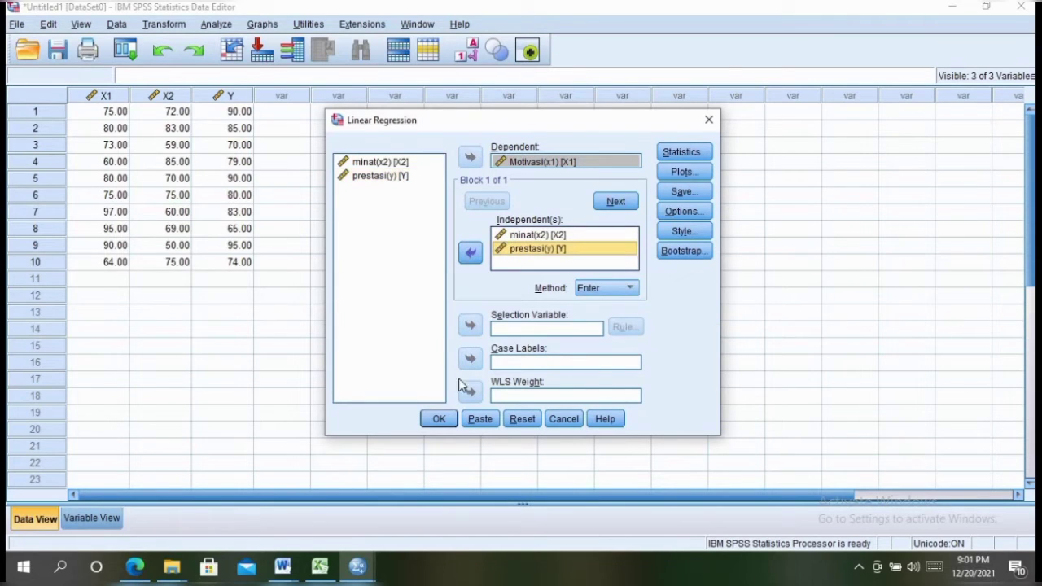
click(438, 419)
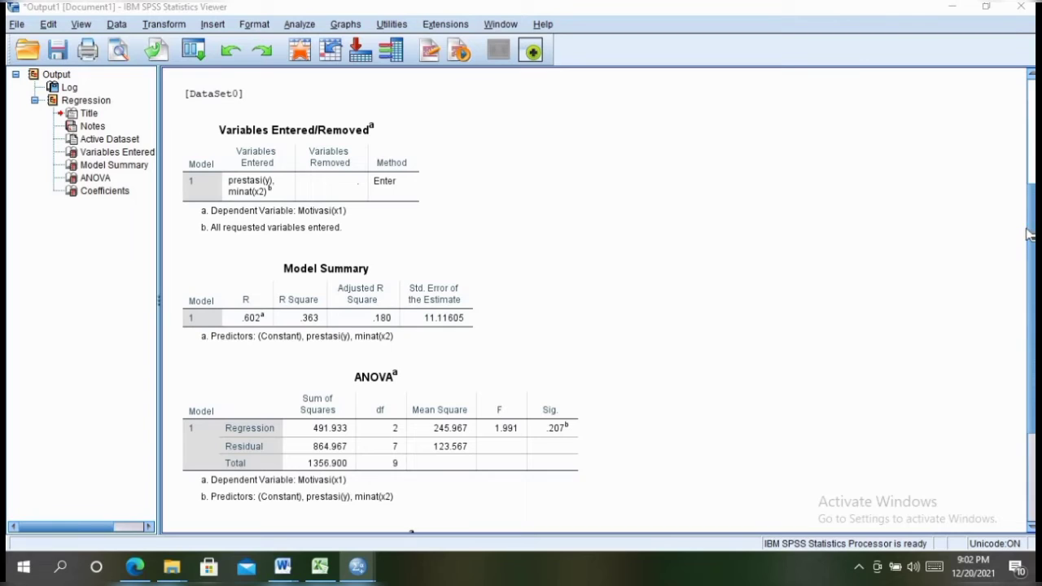
Examine the regression output from the command log through the Model Summary, ANOVA and Coefficients tables
click(1032, 254)
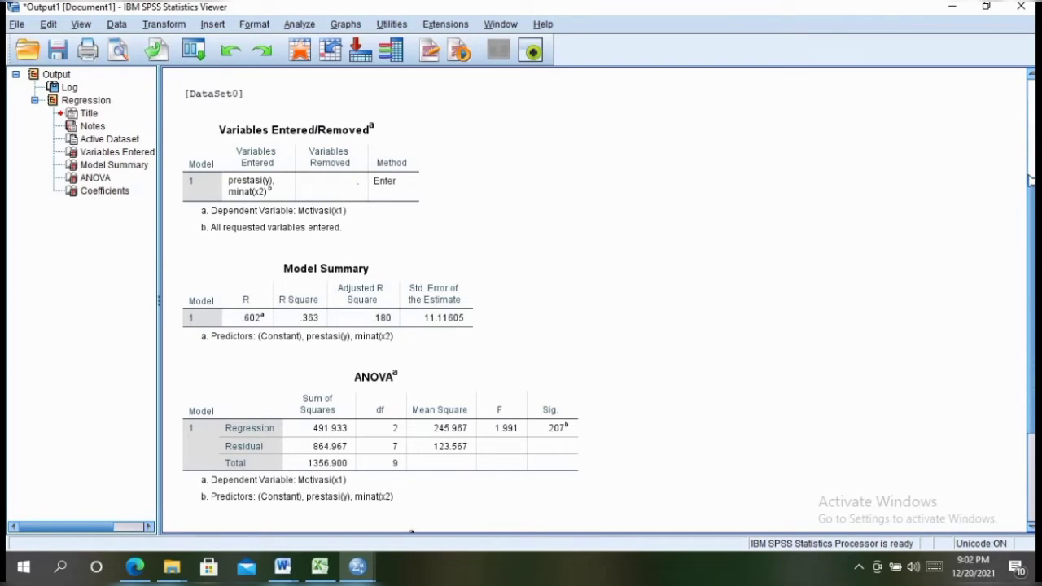
click(1030, 175)
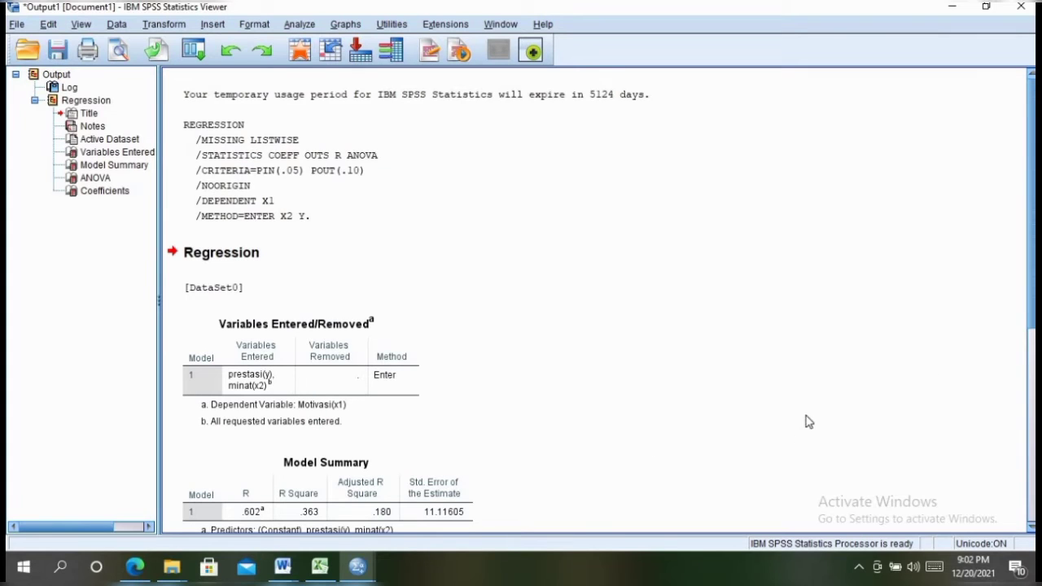
click(1031, 409)
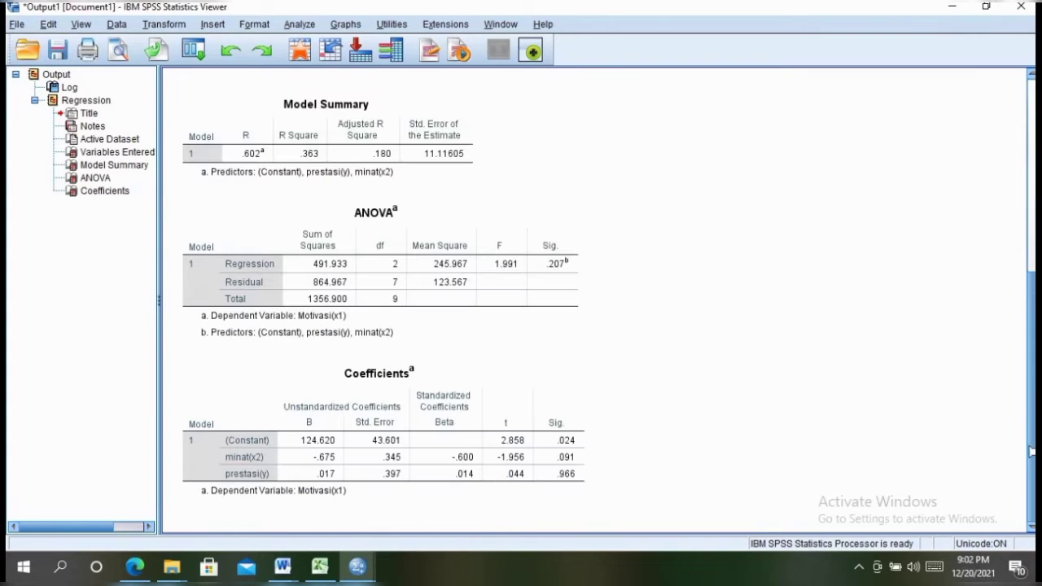
click(483, 395)
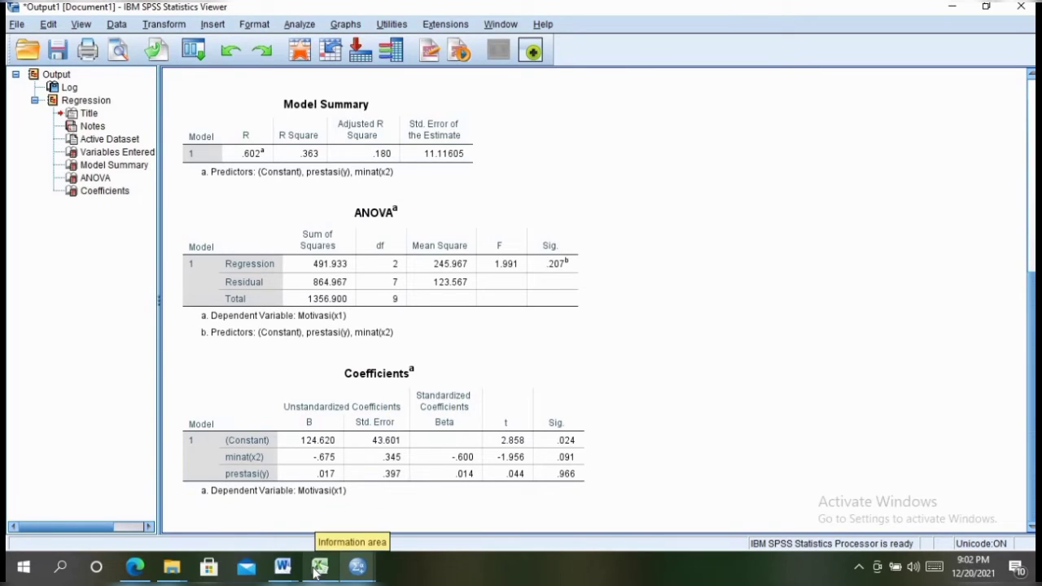
Switch to the Word document on multiple regression analysis and read the PERUMUSAN HIPOTESIS section with hypotheses H1 to H3
mouse_move(315, 573)
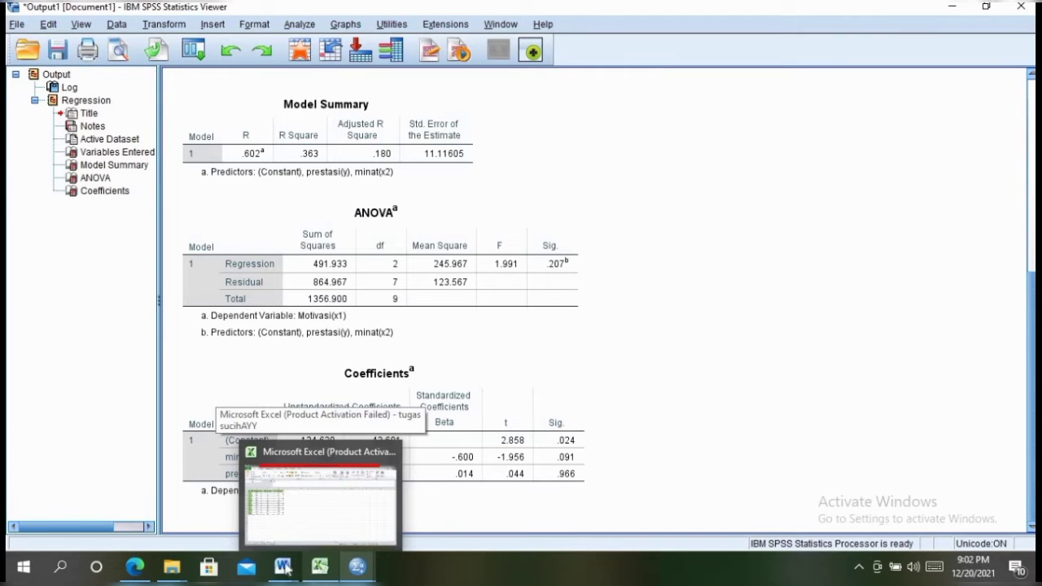
mouse_move(282, 567)
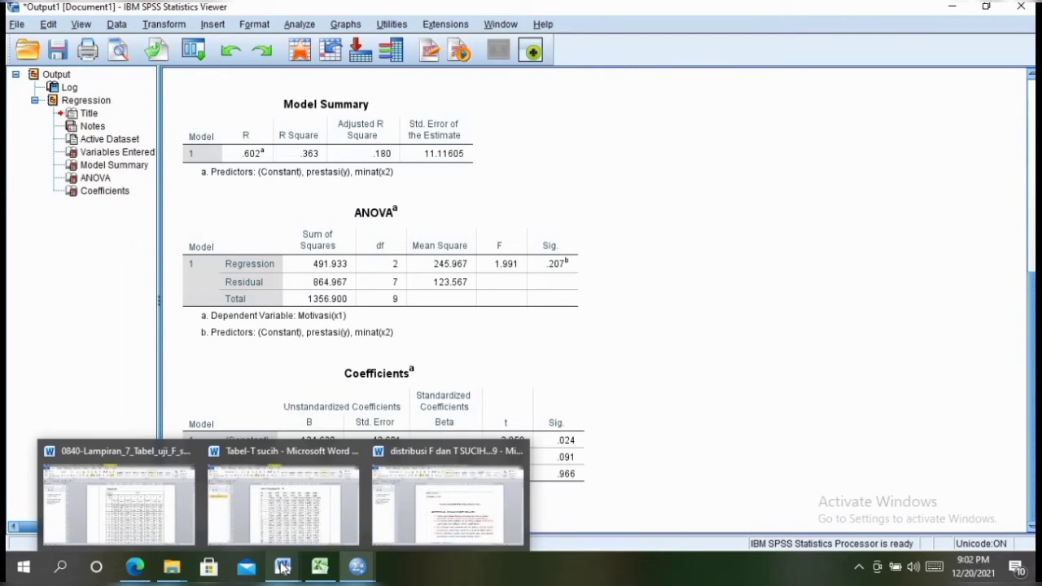
mouse_move(438, 516)
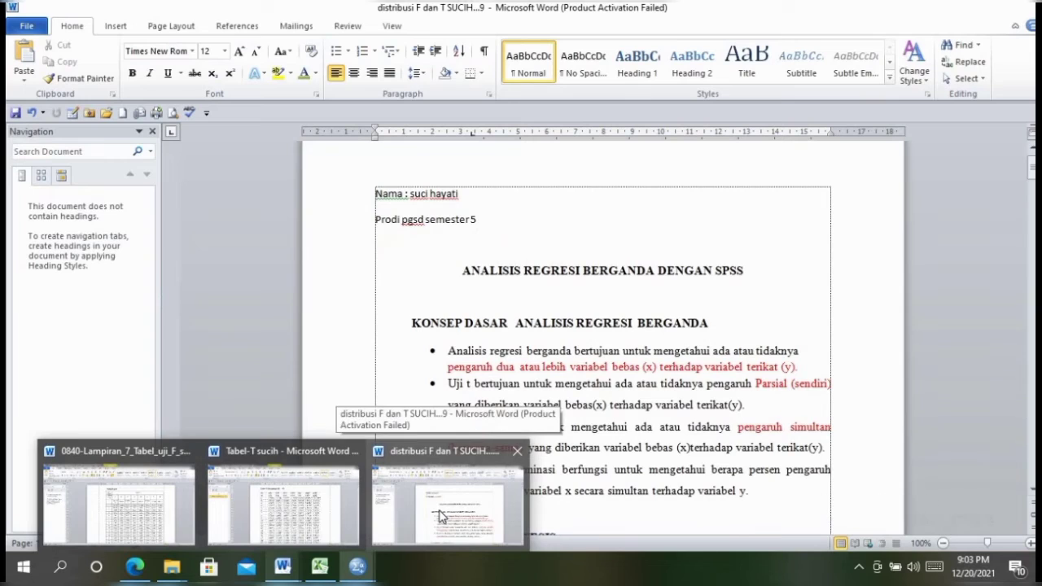
click(438, 515)
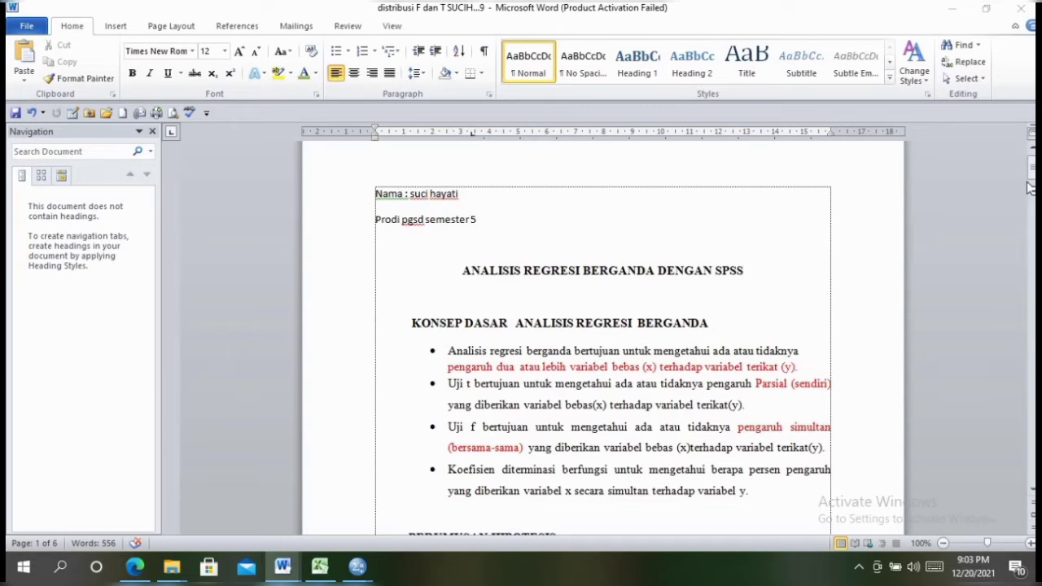
drag(1032, 175, 1031, 200)
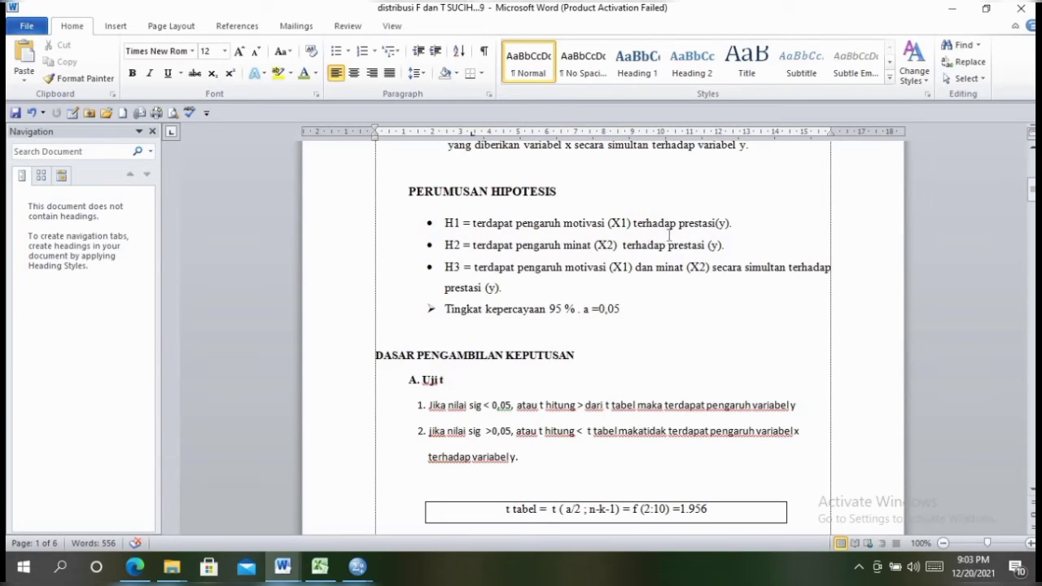
click(500, 286)
text(.)
drag(1032, 196, 1033, 196)
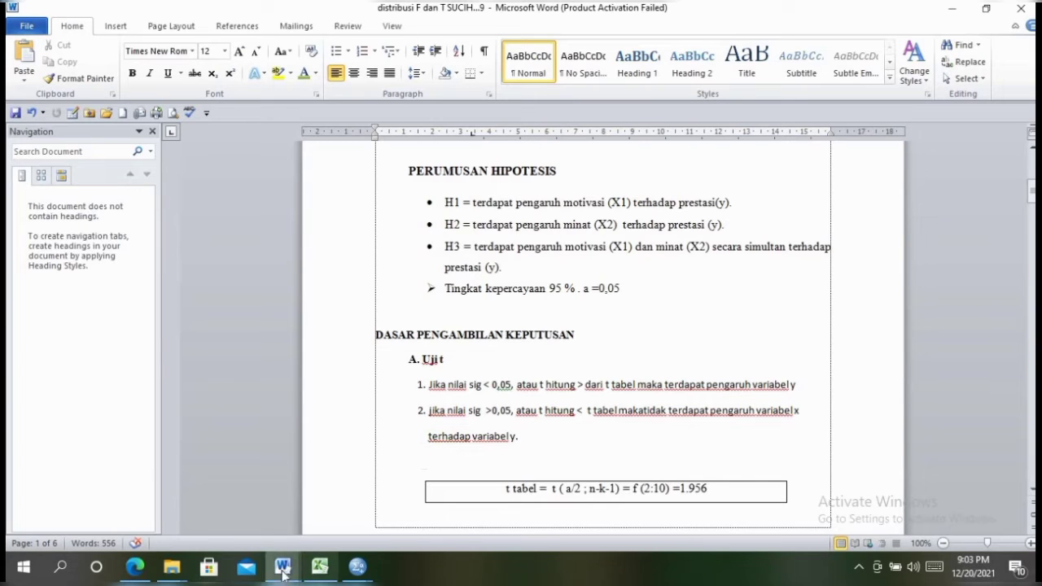
Switch to the Tabel Uji F Word document and highlight the entry in row 5, column 6
mouse_move(281, 572)
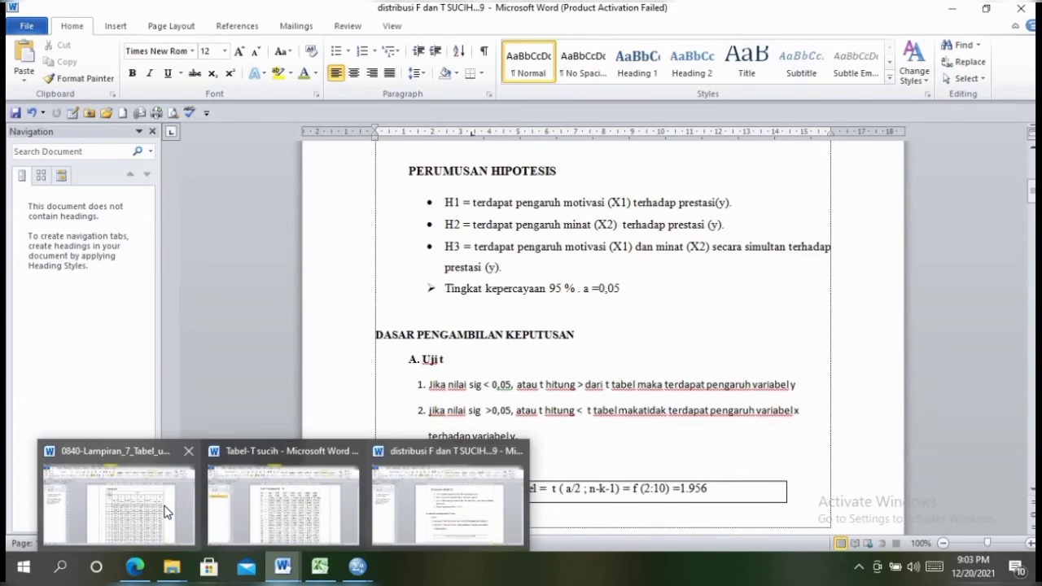
mouse_move(165, 511)
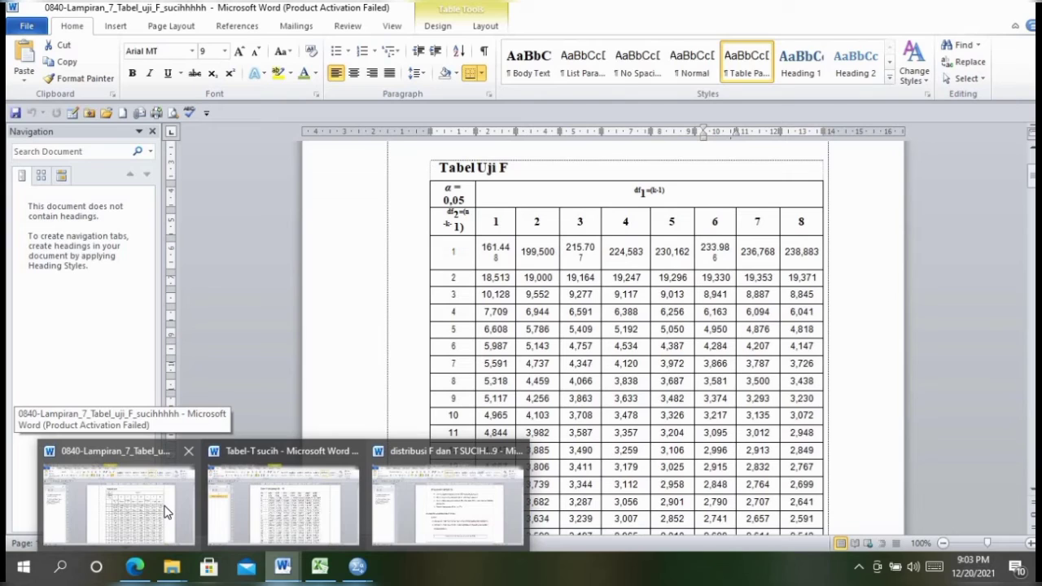
click(166, 511)
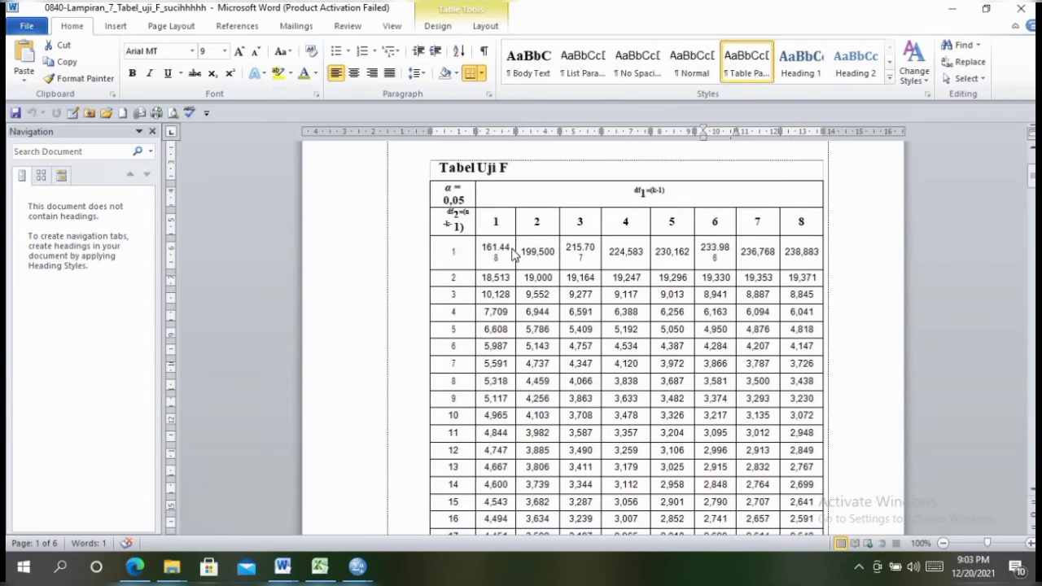
double_click(714, 329)
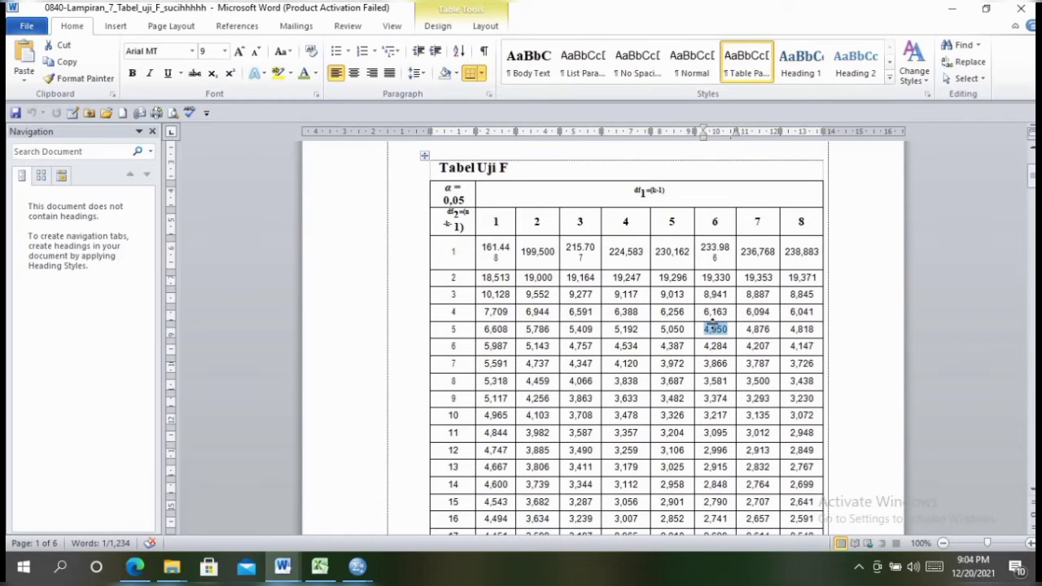
click(706, 332)
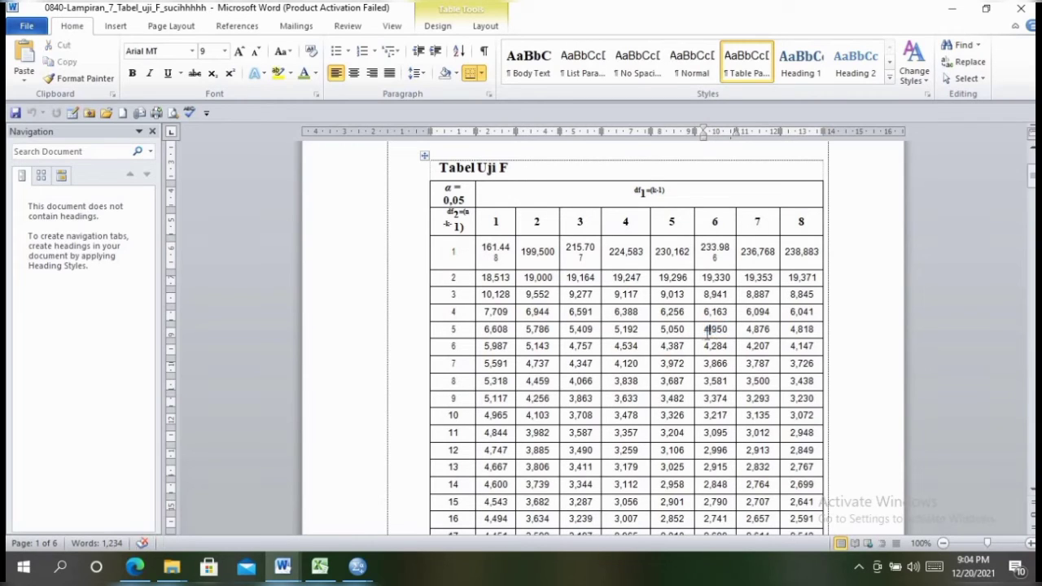
double_click(714, 329)
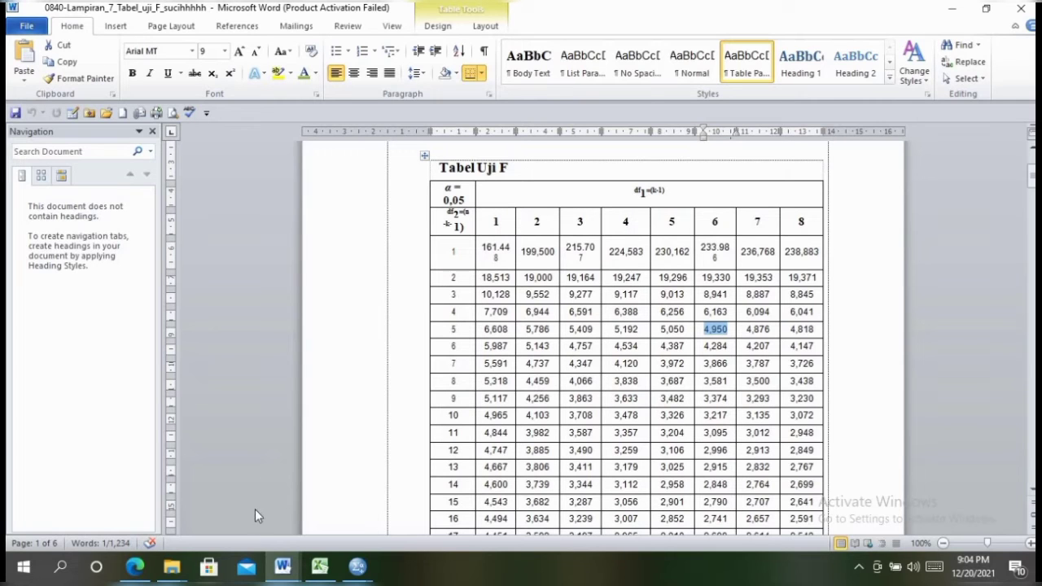
Return to the regression analysis document and review the Uji t decision rules and the t tabel formula
mouse_move(287, 576)
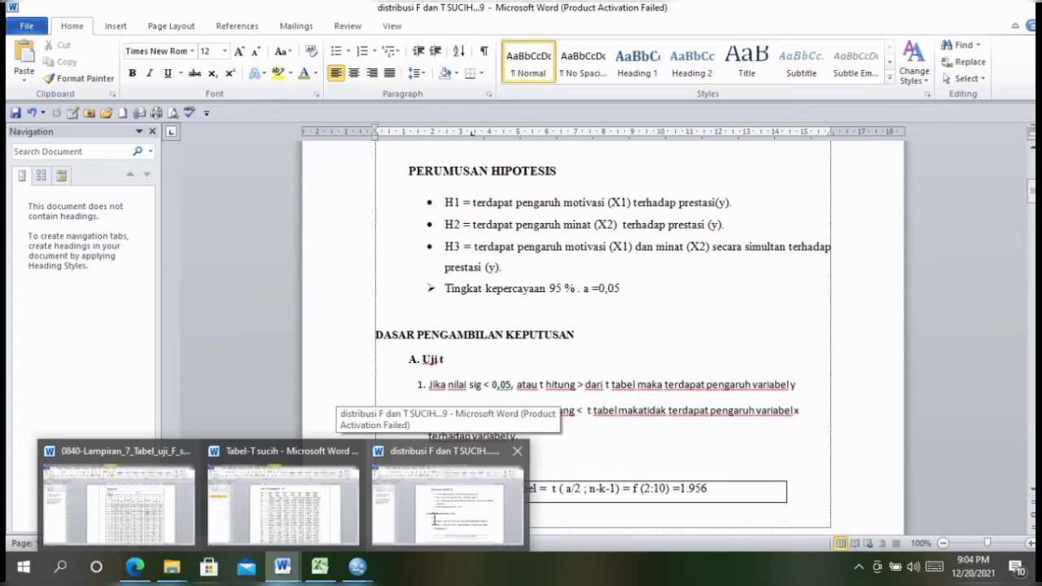
click(436, 523)
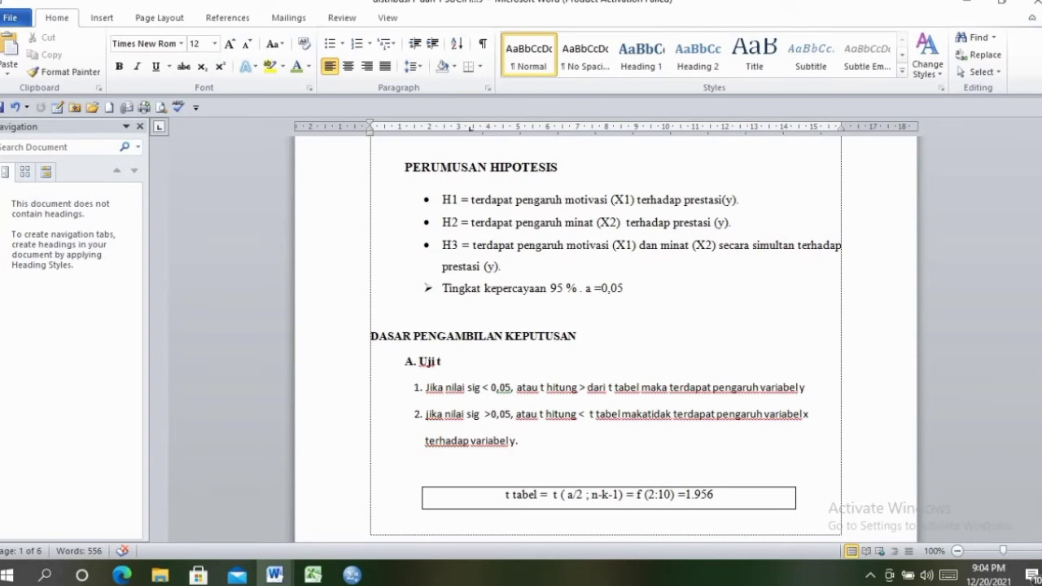
scroll(606, 333, down, 5)
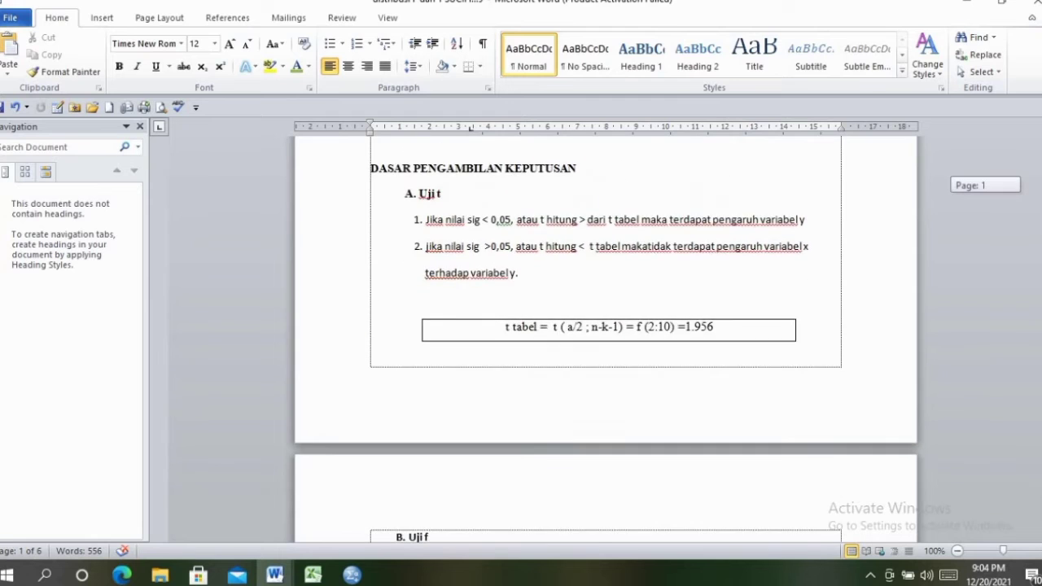
scroll(735, 265, up, 2)
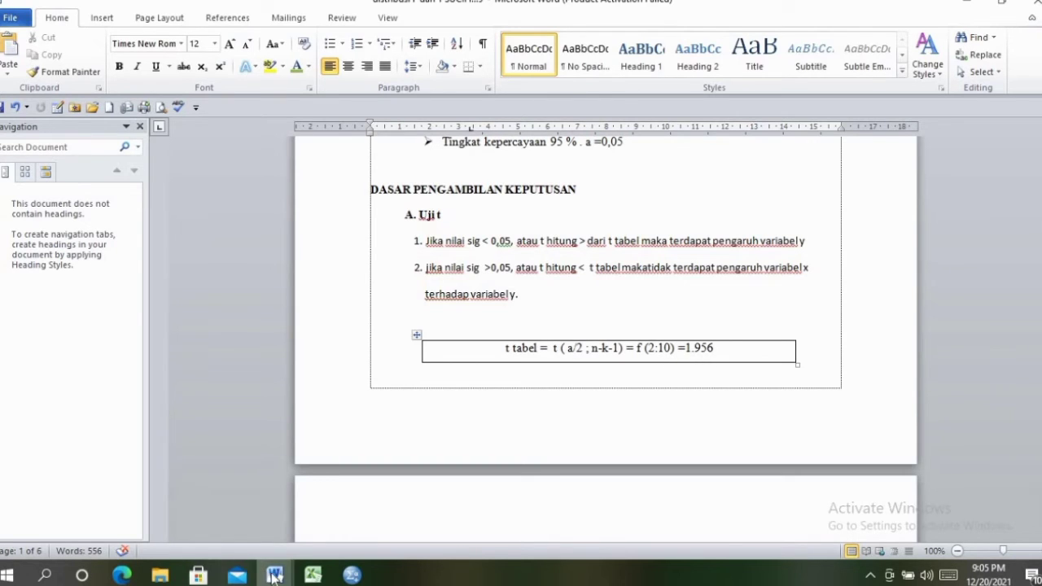
Switch to the Tabel-T Word document and highlight the t table entry for df 9 at probability 0.025
mouse_move(268, 576)
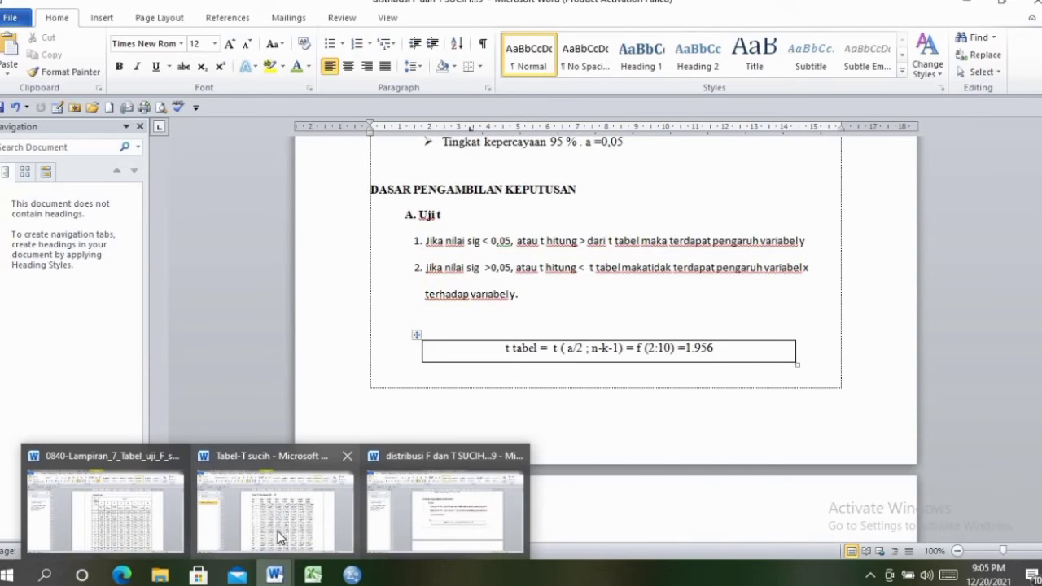
mouse_move(279, 535)
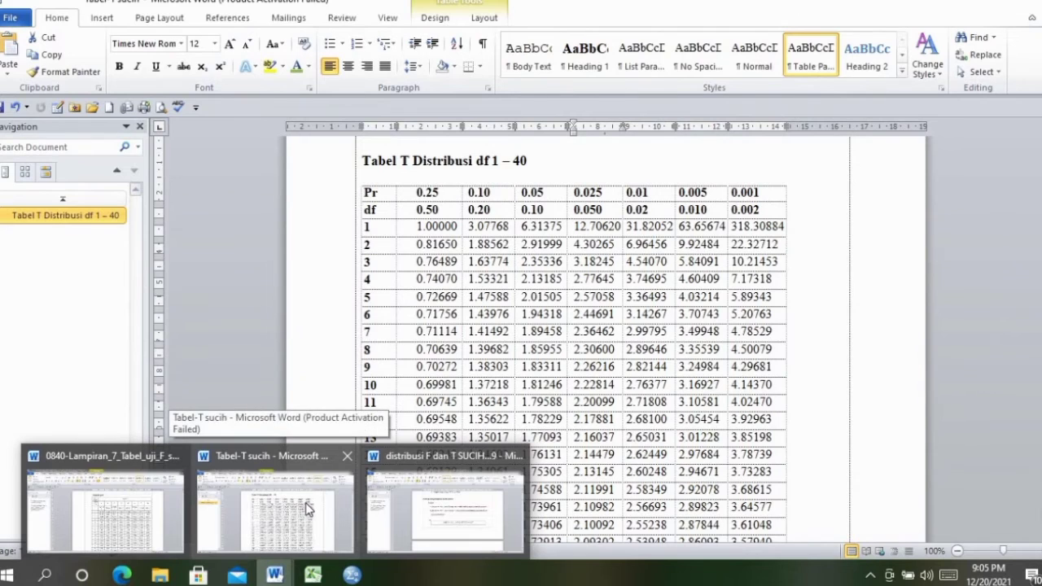
click(308, 508)
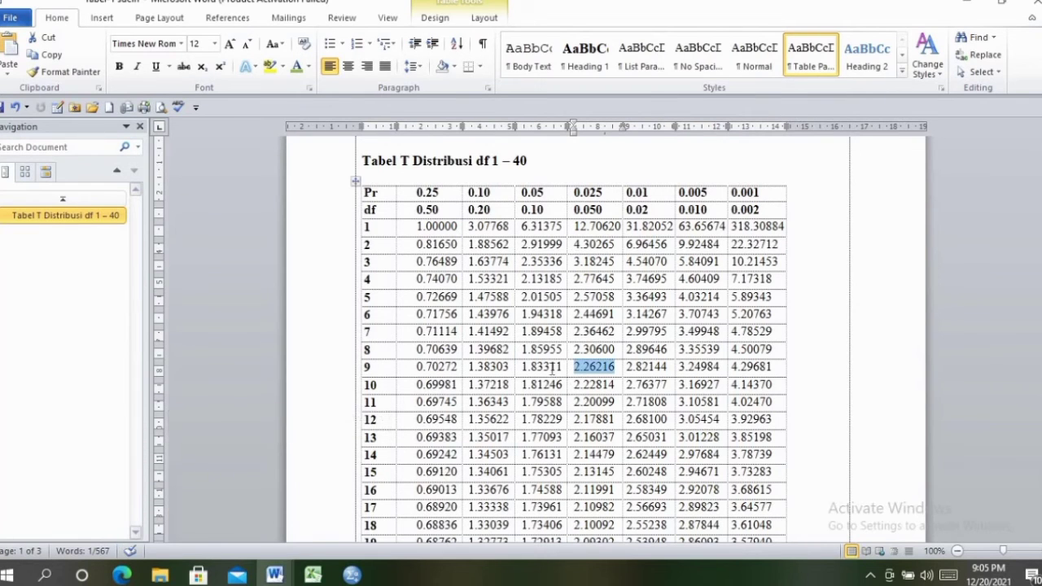
click(591, 368)
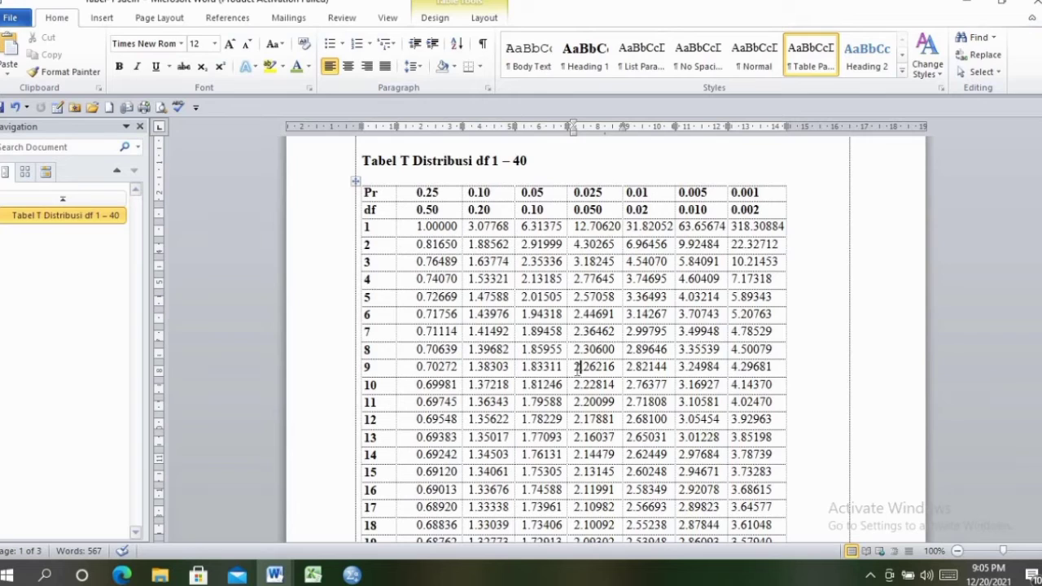
drag(577, 367, 612, 371)
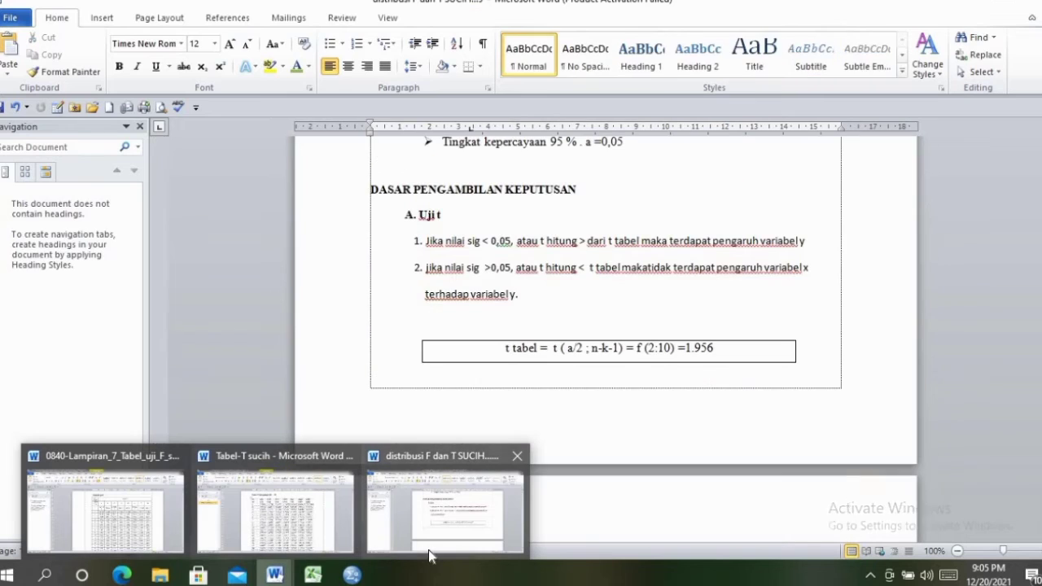
Return to the regression analysis document and read the Uji f decision rules and the f tabel formula
click(429, 549)
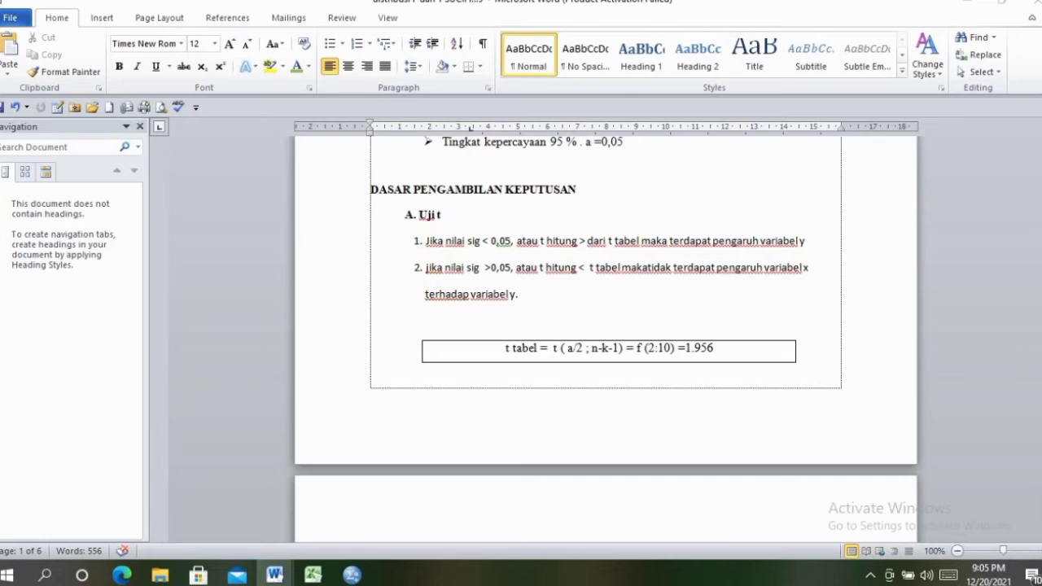
scroll(605, 339, down, 7)
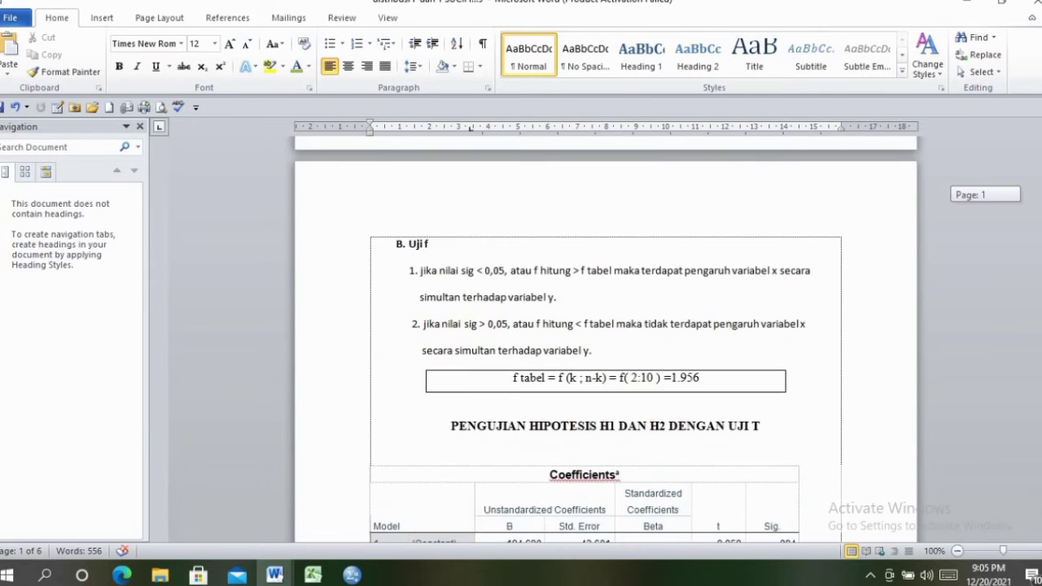
scroll(606, 339, down, 2)
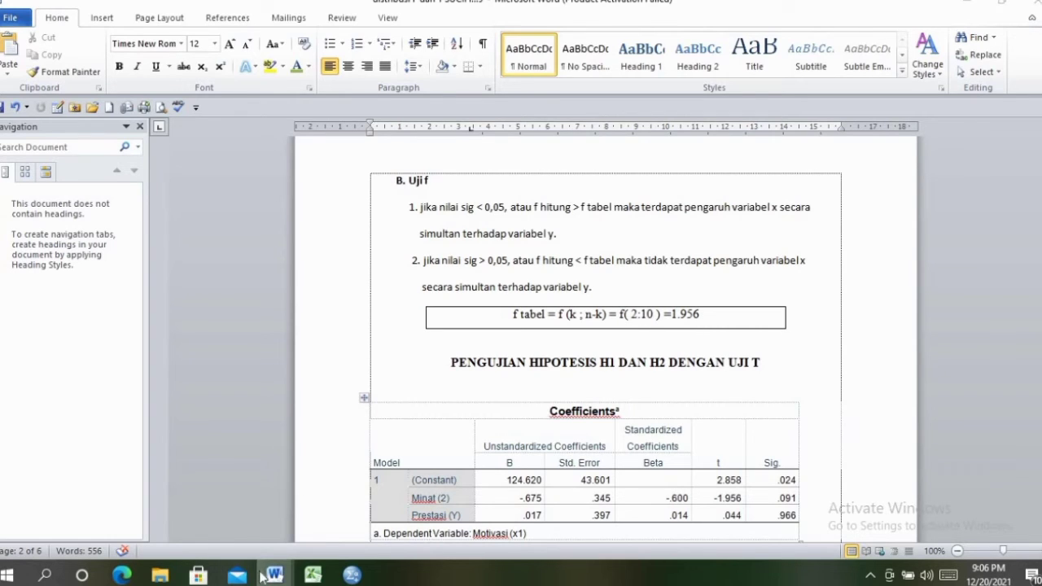
Consult the Tabel Uji F document for the critical F value, and return to the regression analysis document
mouse_move(273, 575)
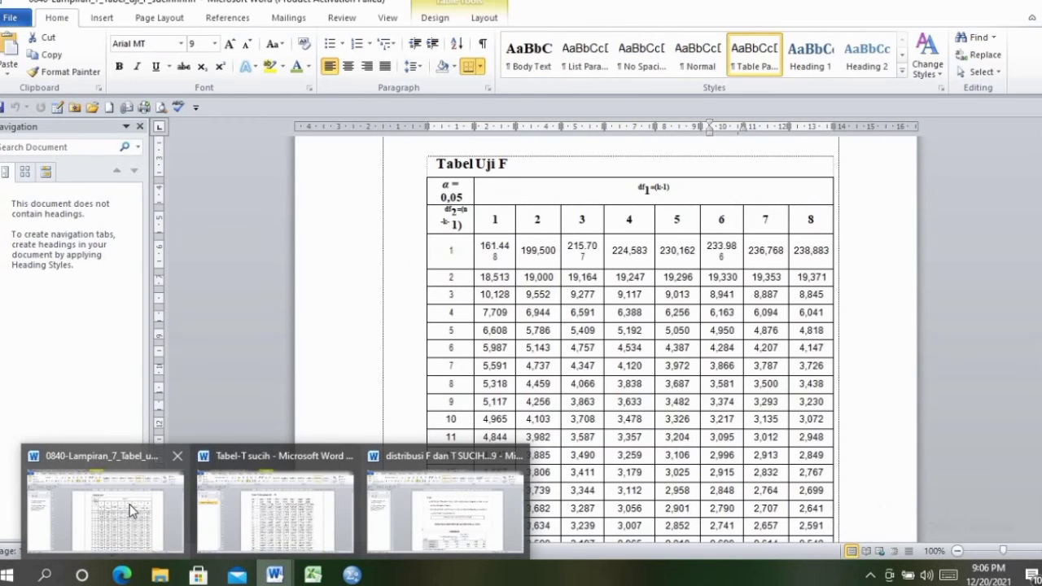
click(129, 504)
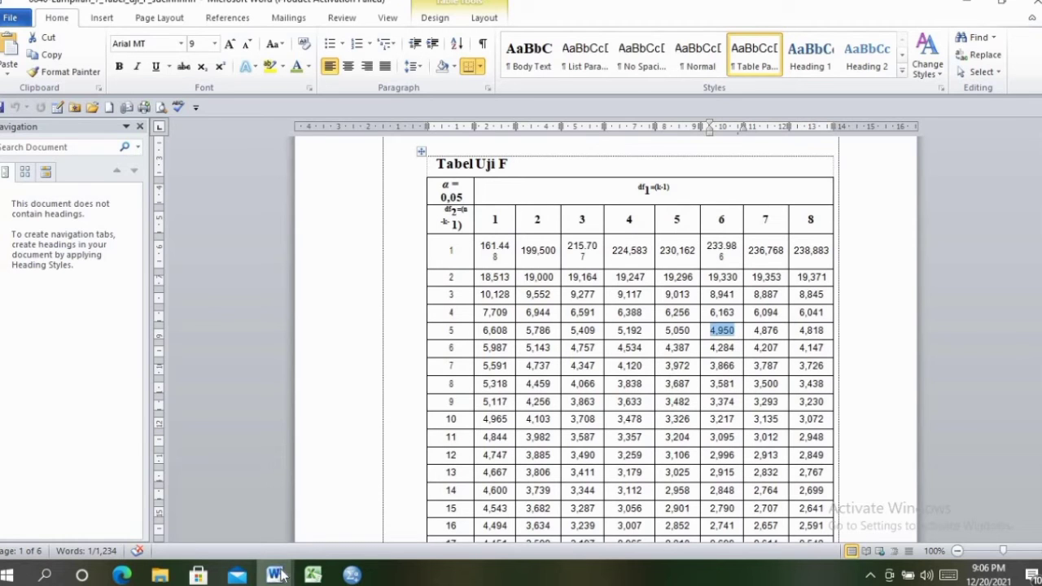
mouse_move(280, 576)
click(445, 500)
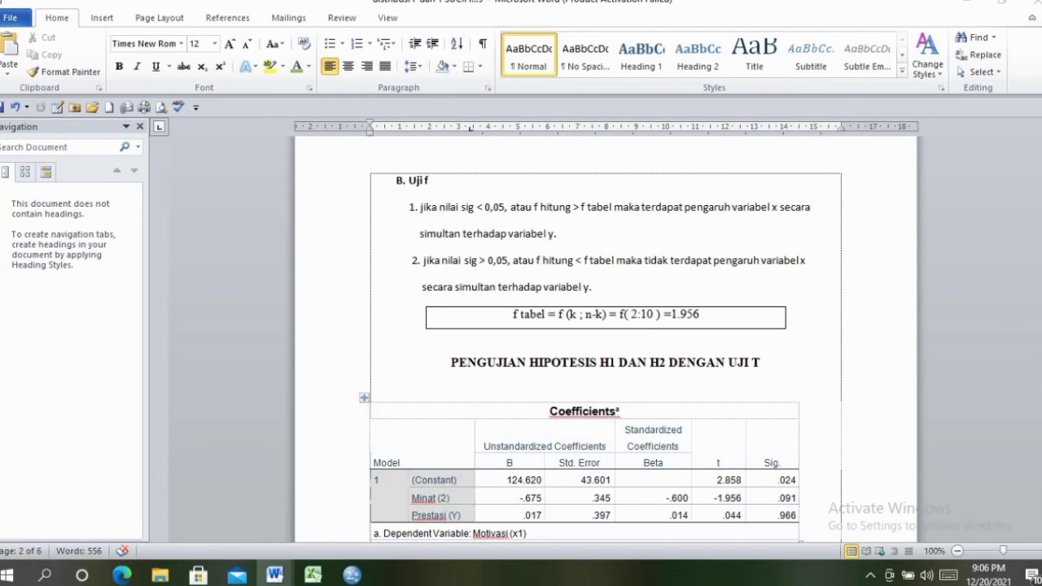
Review the Uji T testing of H1 and H2, from the Coefficients table through the conclusions to the distribution curve
scroll(606, 335, down, 4)
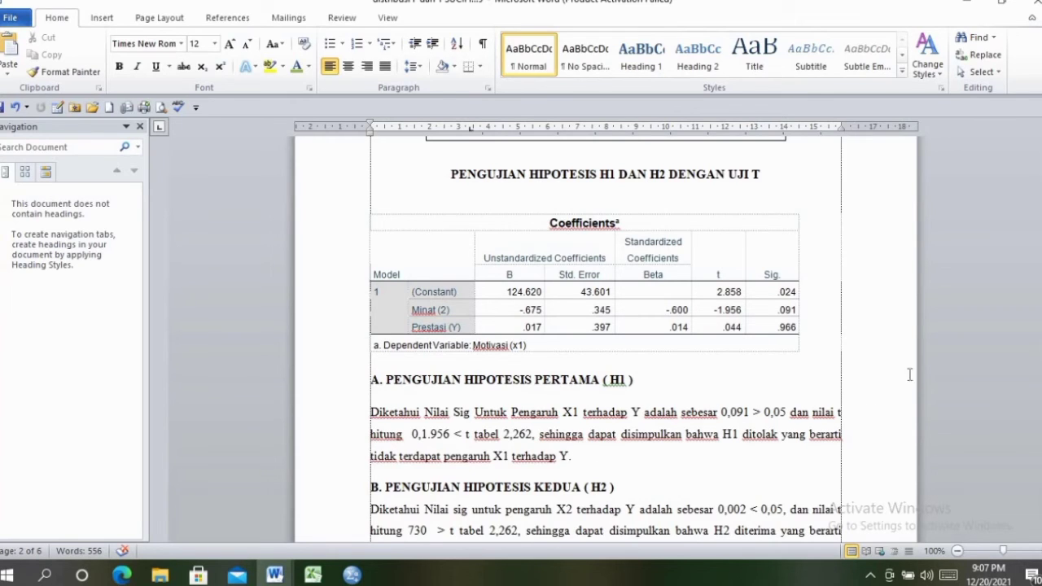
drag(1041, 225, 1041, 246)
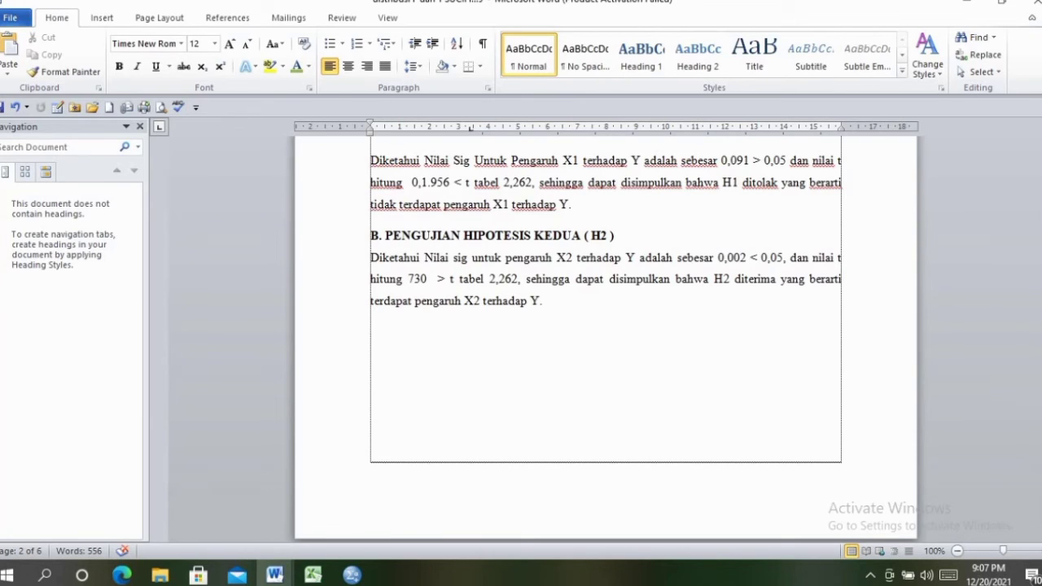
drag(1040, 250, 1040, 278)
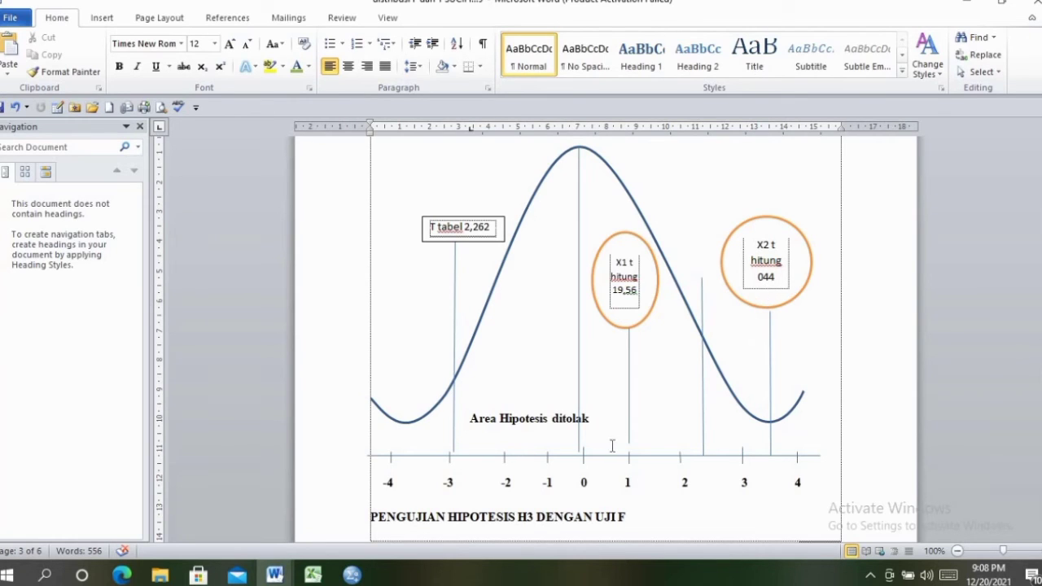
Review the H3 Uji F section and the Koefisien Diterminasi section, and return to the beginning of the document
drag(1038, 270, 1038, 300)
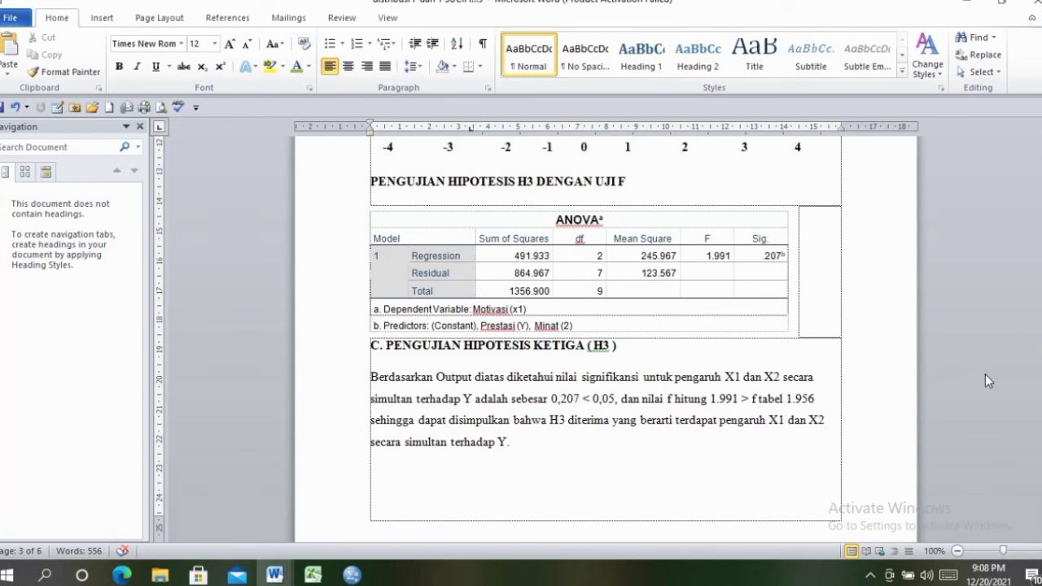
drag(1040, 307, 1040, 346)
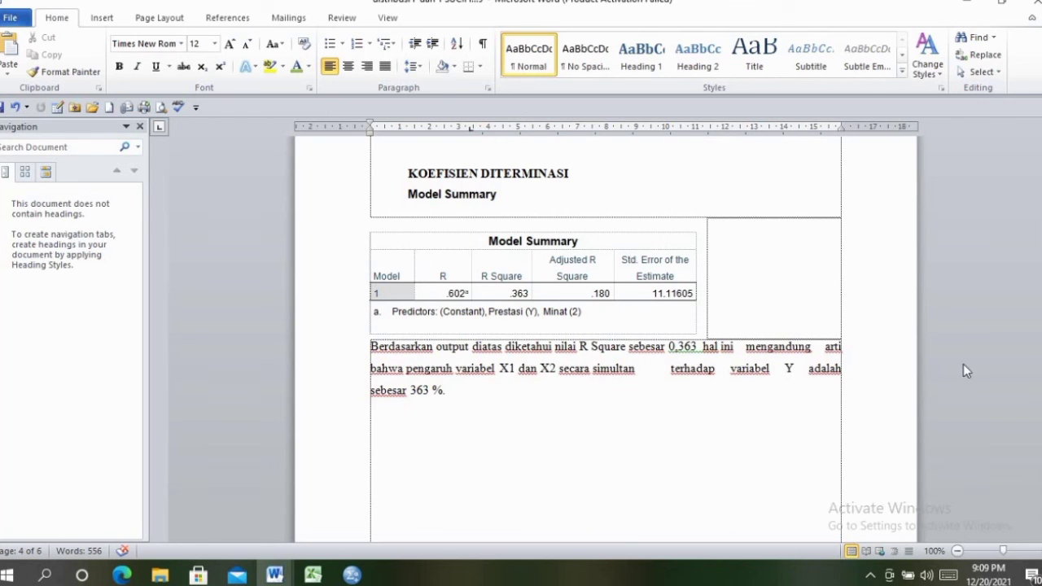
drag(1041, 339, 1027, 174)
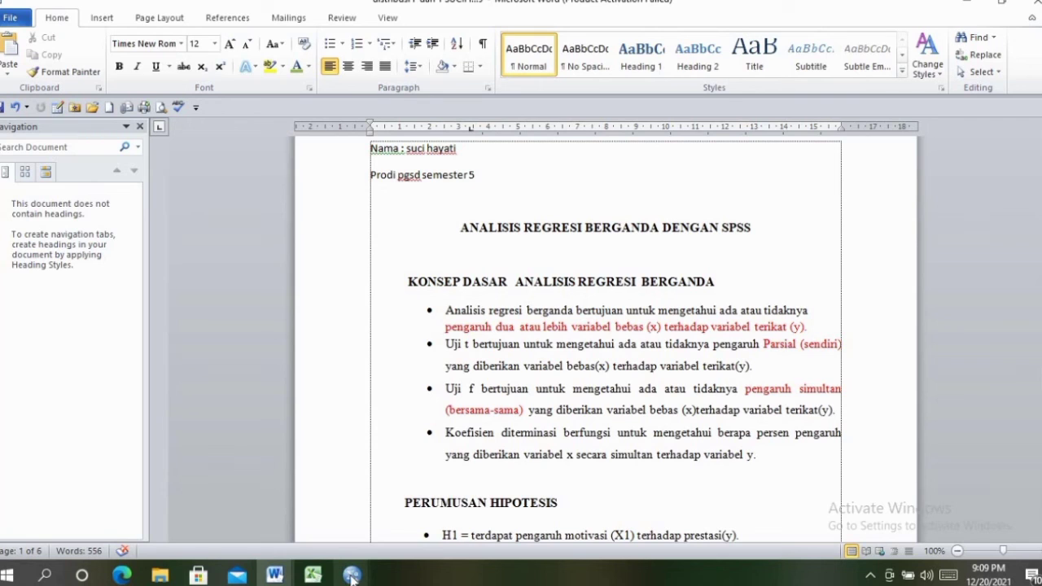
mouse_move(352, 575)
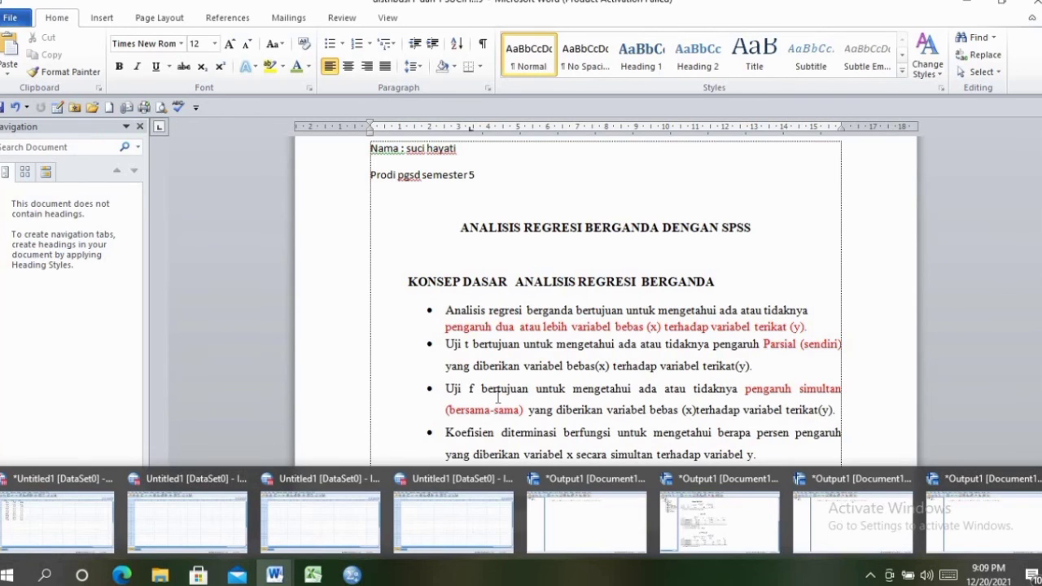